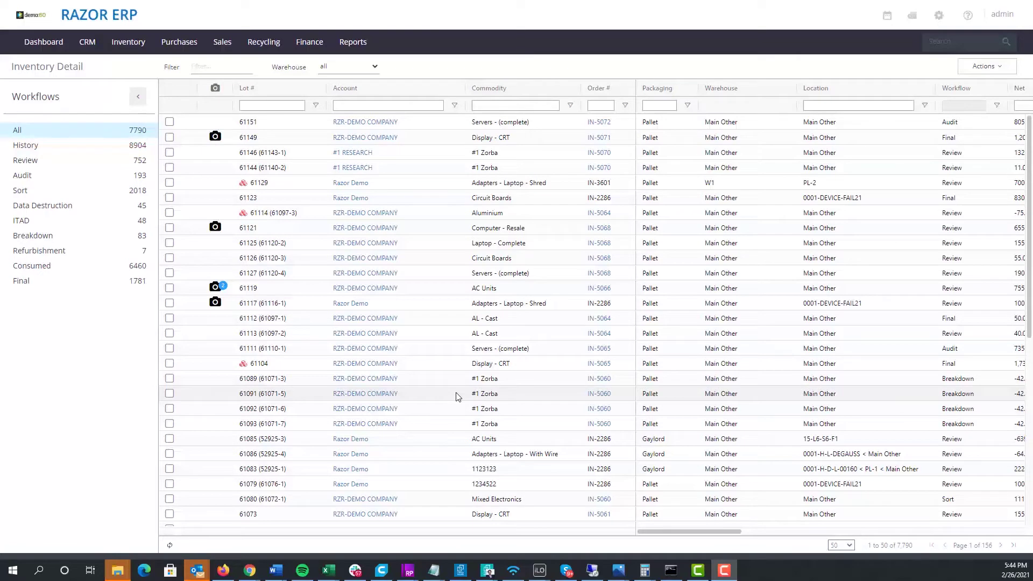
# Open the Recycling menu in the top navigation bar from the Inventory Detail page.
pyautogui.click(263, 42)
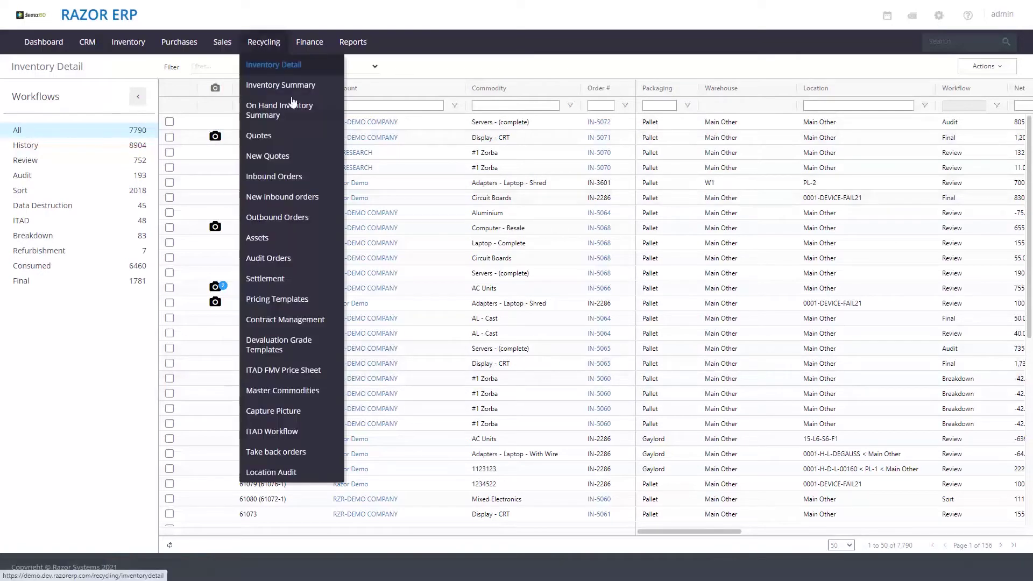
# Go to Recycling > Settlement, filter to Inbound orders and open order IN-5065.
pyautogui.click(270, 279)
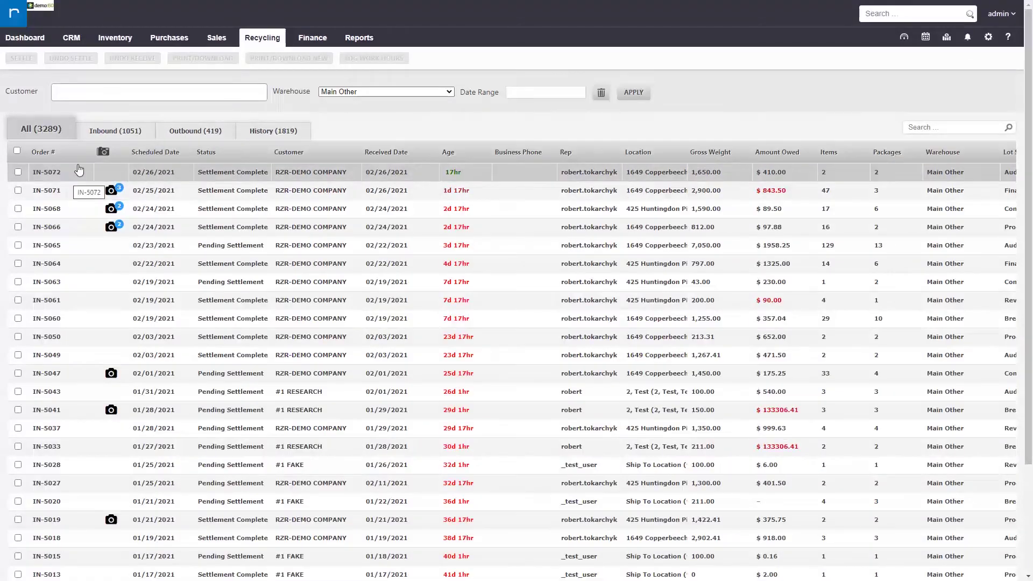
pyautogui.click(115, 131)
pyautogui.click(93, 172)
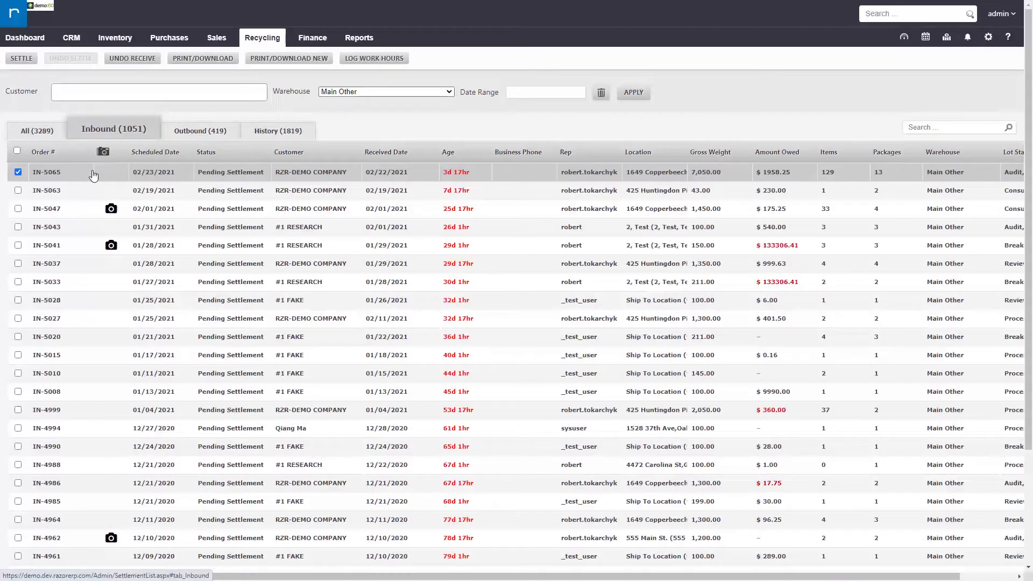
pyautogui.click(22, 58)
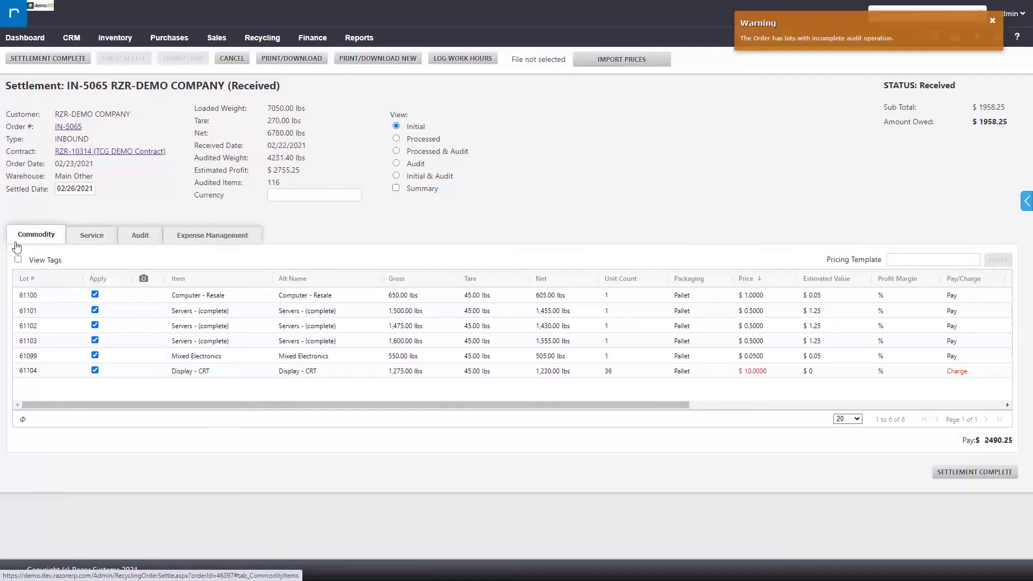
# Switch to the Expense Management tab and scroll down through the expense grid.
pyautogui.click(197, 236)
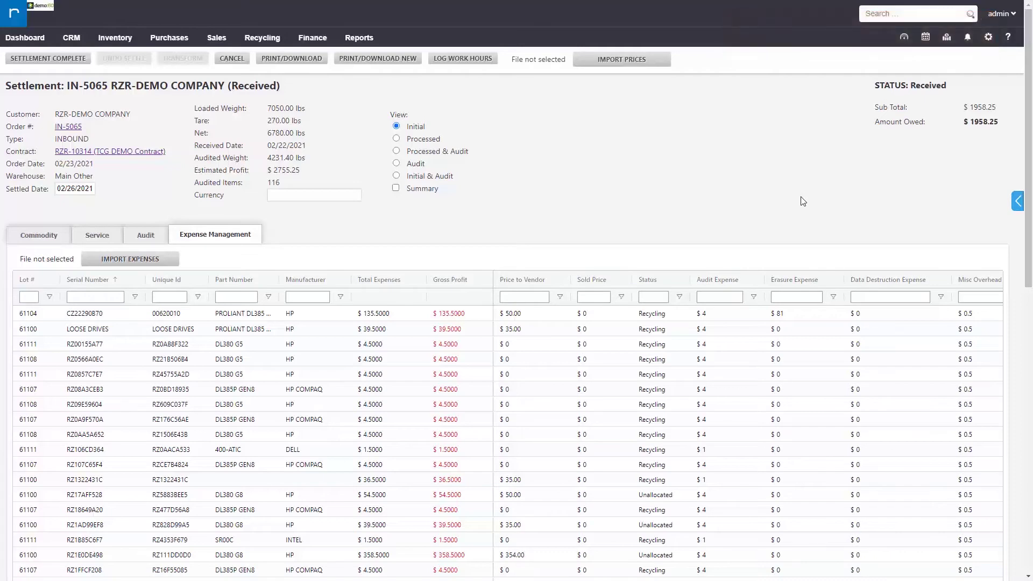
pyautogui.scroll(-1, 681, 167)
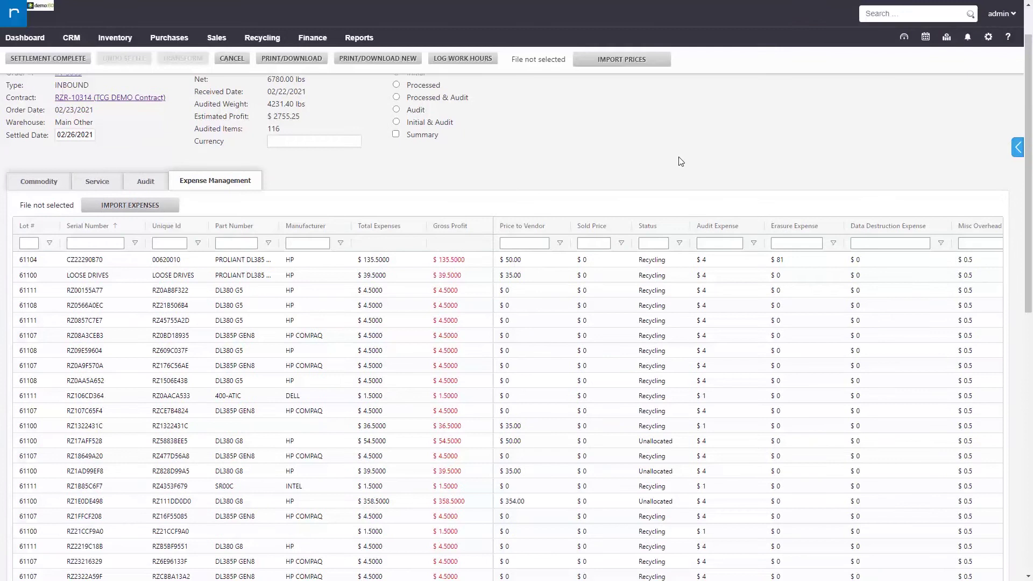
pyautogui.scroll(-1, 681, 161)
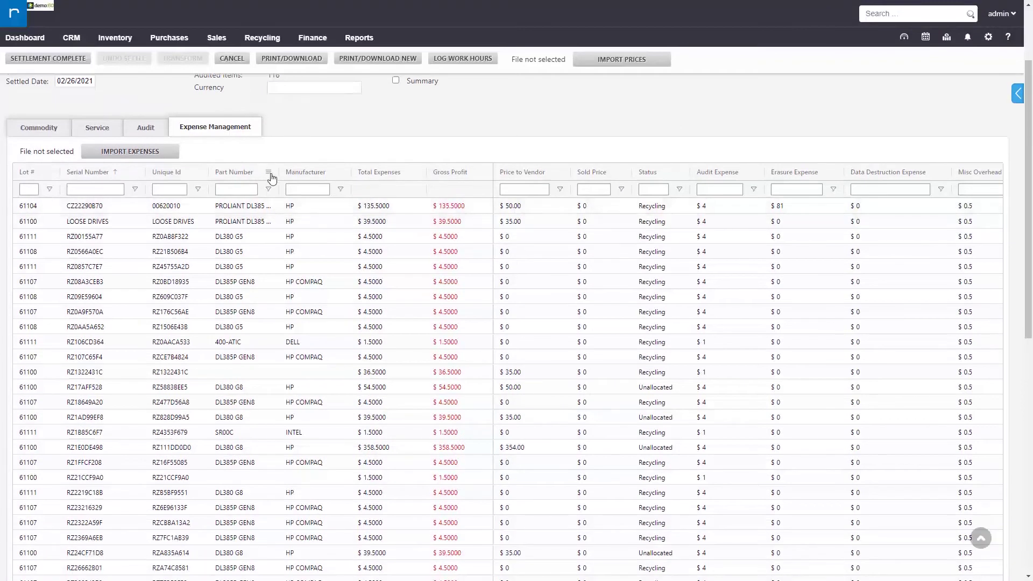
# Auto-fit the Part Number column width, then select Part Number and Price to Vendor cells.
pyautogui.click(268, 172)
pyautogui.click(281, 226)
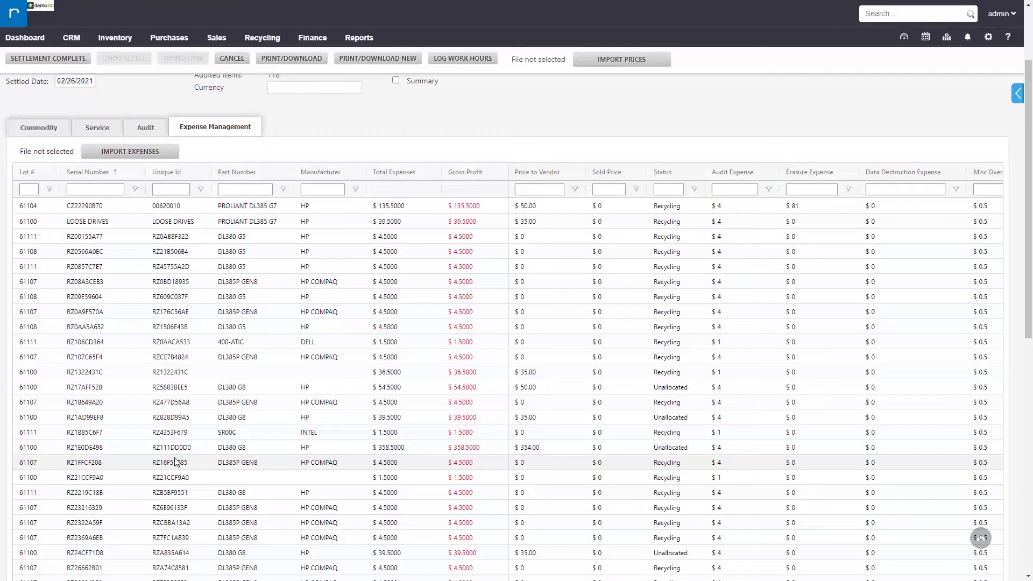
pyautogui.moveTo(253, 206); pyautogui.dragTo(282, 517)
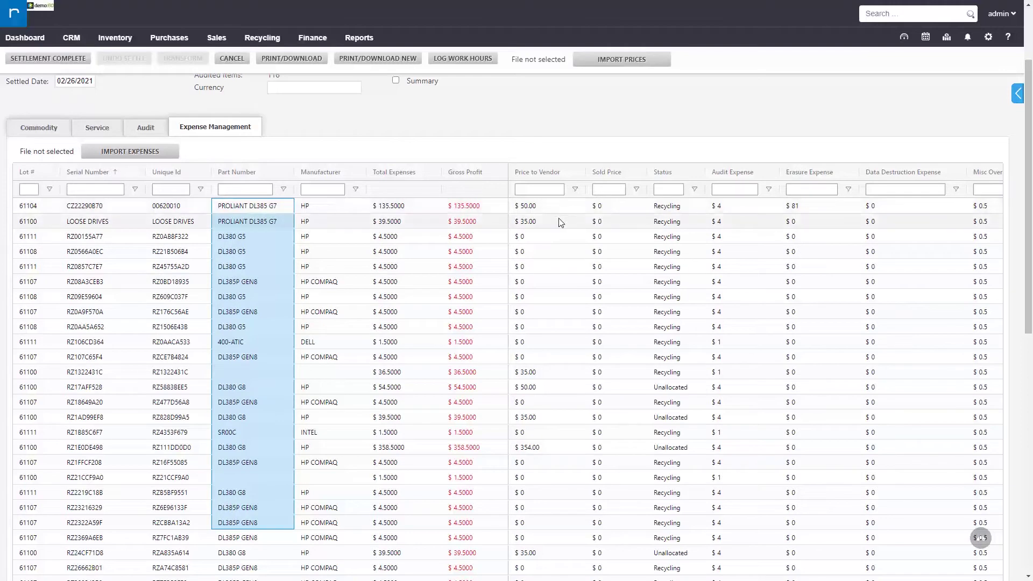
pyautogui.click(555, 268)
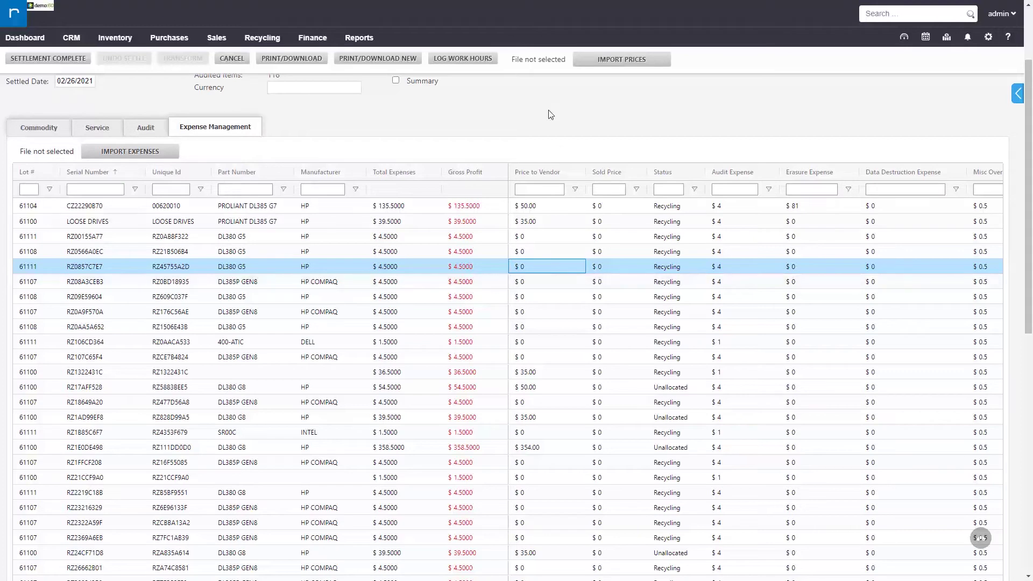
pyautogui.click(542, 95)
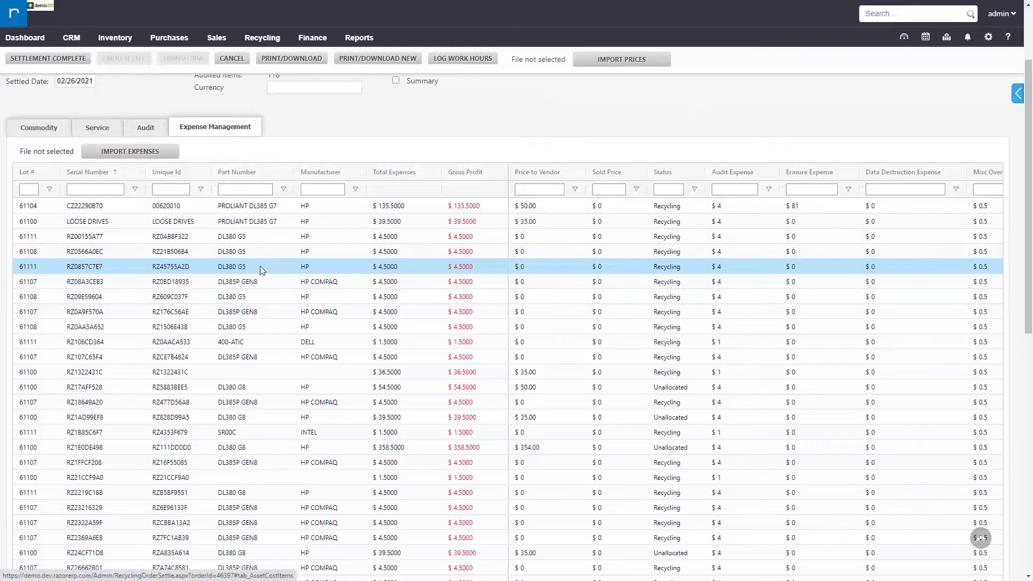
pyautogui.rightClick(525, 263)
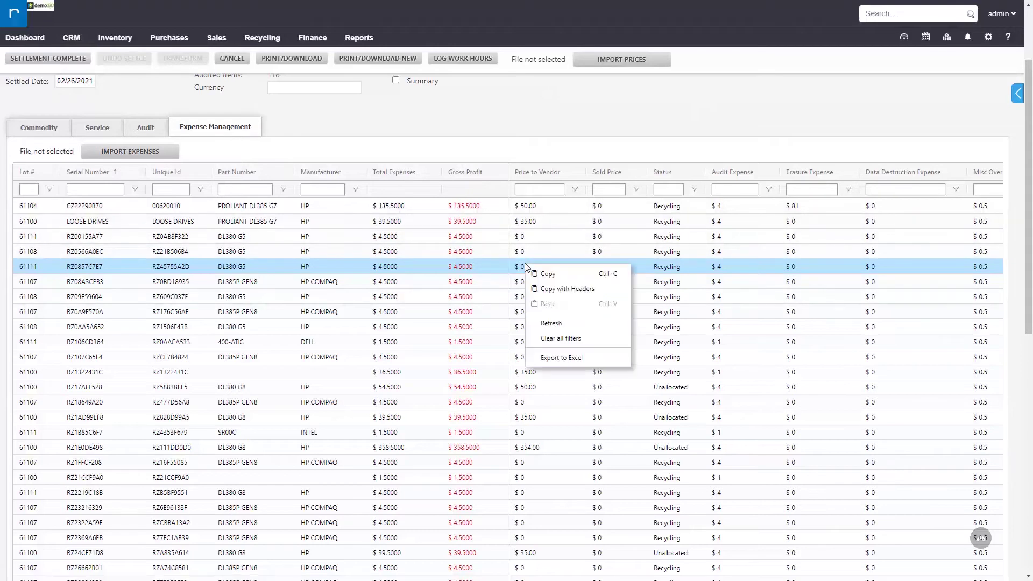
pyautogui.click(389, 268)
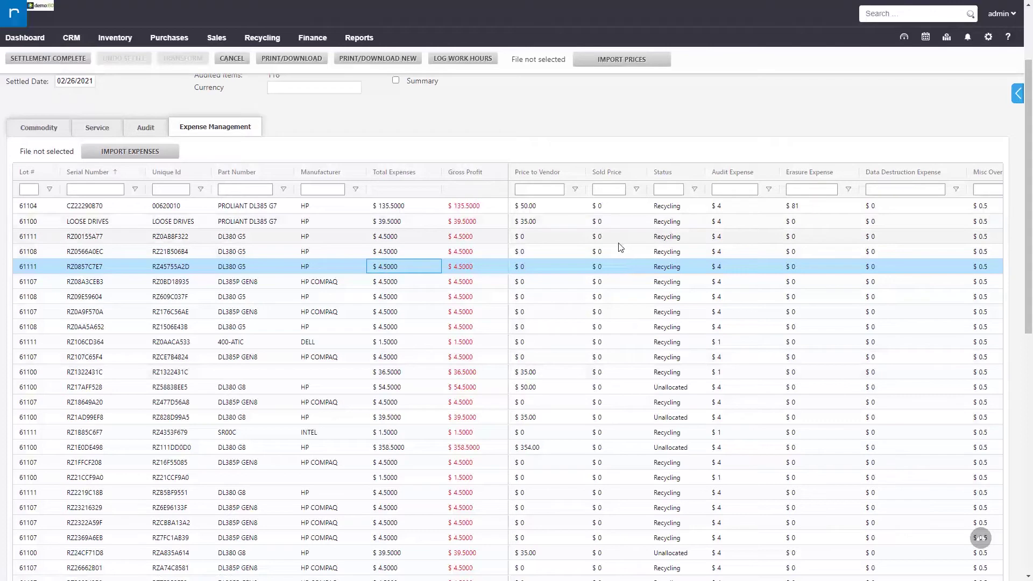
pyautogui.click(560, 237)
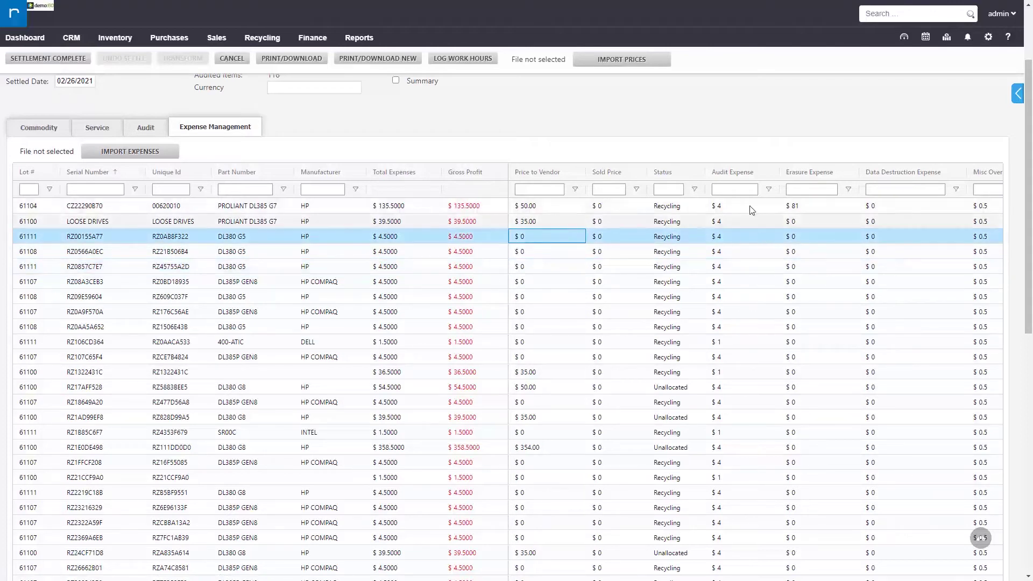
pyautogui.click(736, 207)
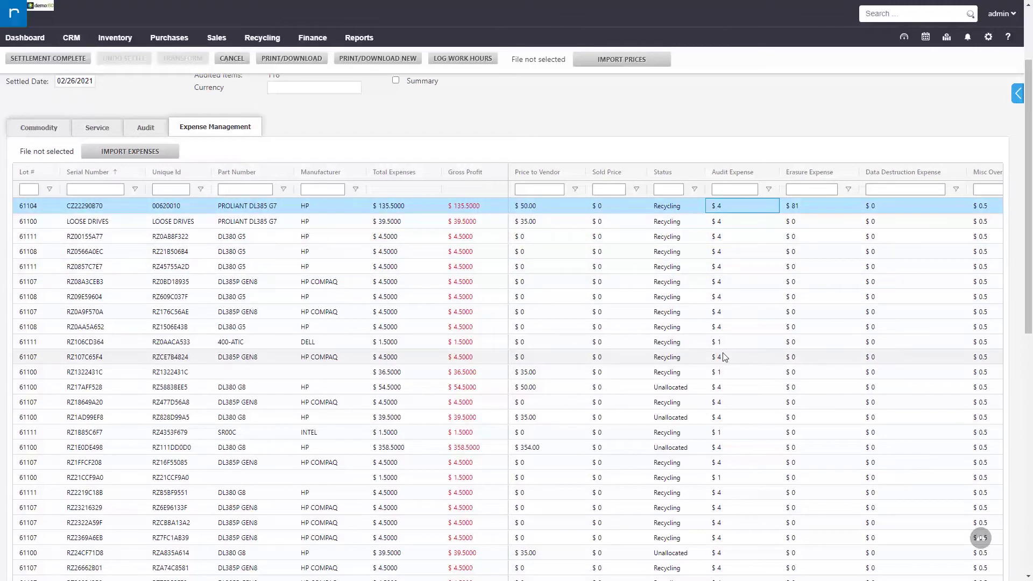
pyautogui.hscroll(3, 722, 358)
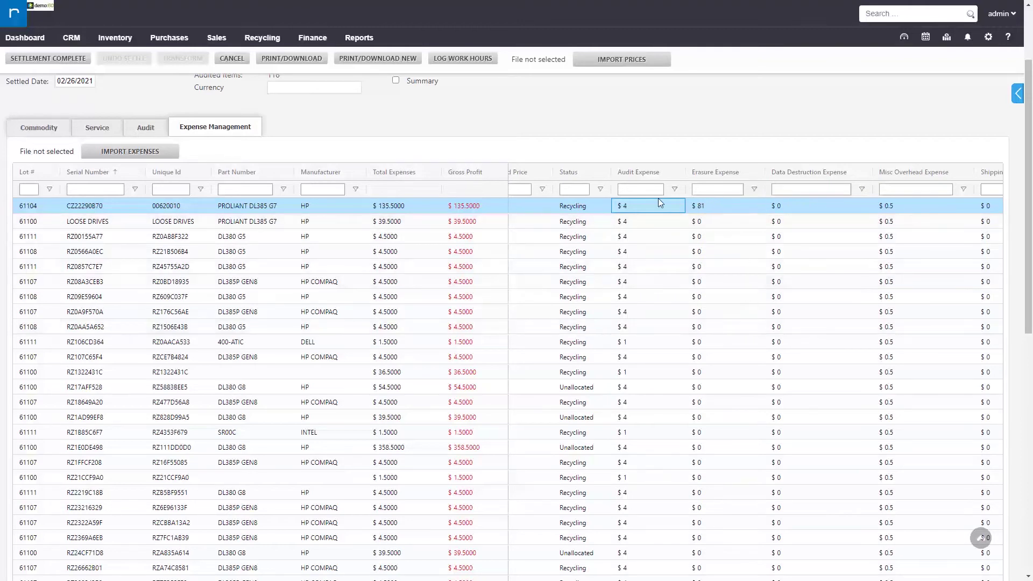
pyautogui.moveTo(661, 202); pyautogui.dragTo(637, 459)
pyautogui.scroll(-1, 637, 458)
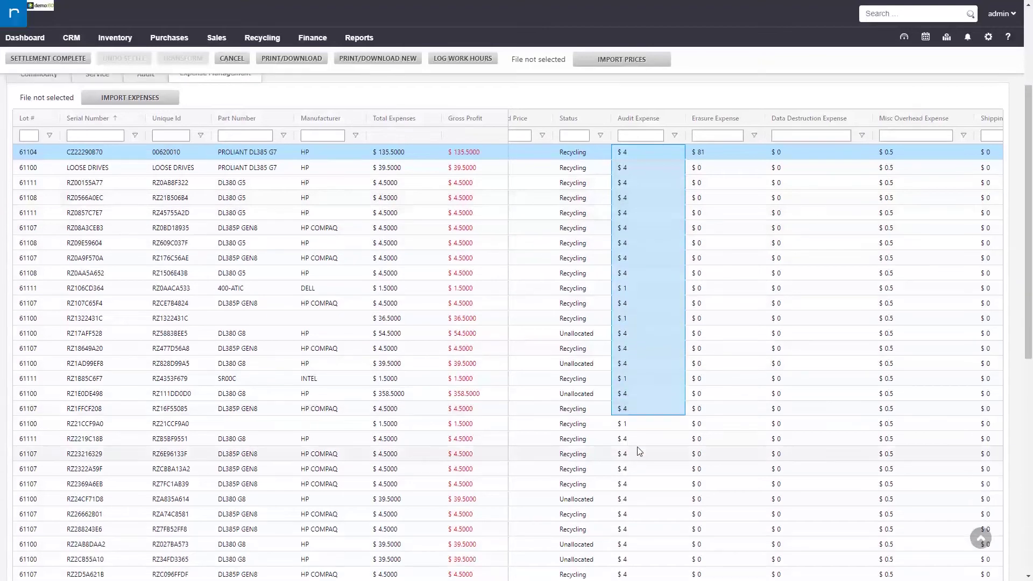
pyautogui.moveTo(178, 380); pyautogui.dragTo(341, 383)
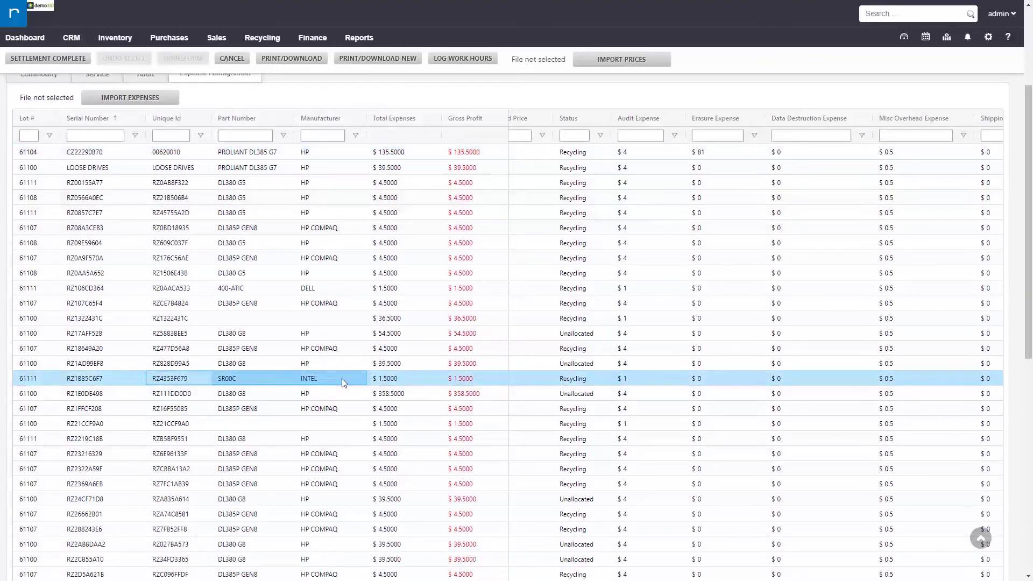
pyautogui.click(625, 383)
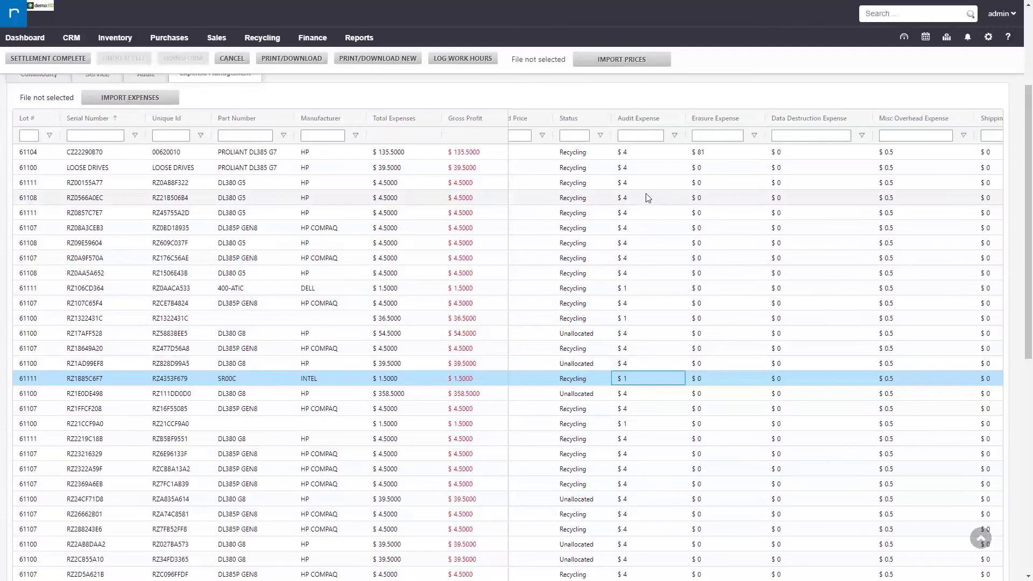
pyautogui.moveTo(653, 154); pyautogui.dragTo(603, 268)
pyautogui.moveTo(257, 155); pyautogui.dragTo(241, 299)
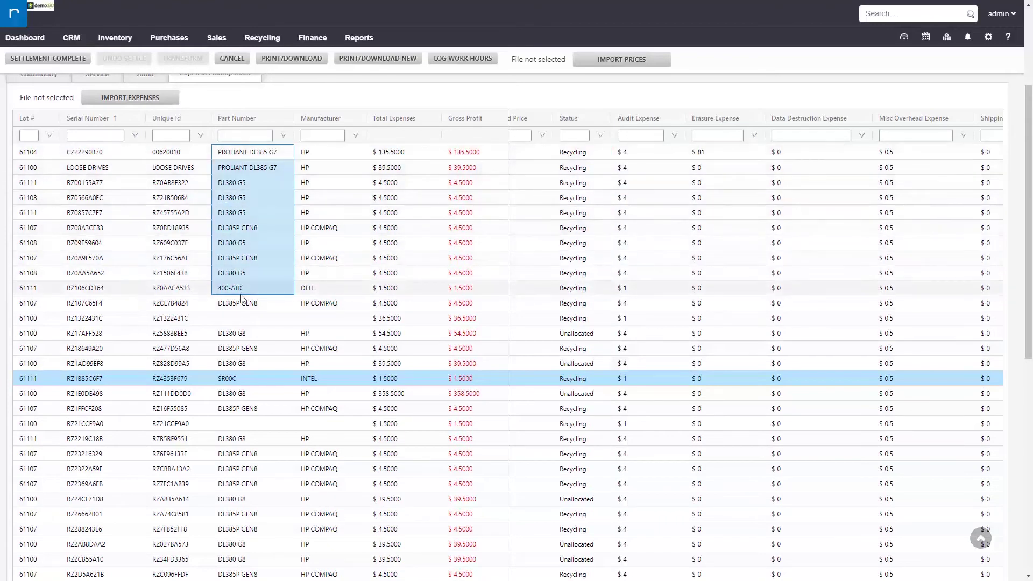
pyautogui.click(726, 153)
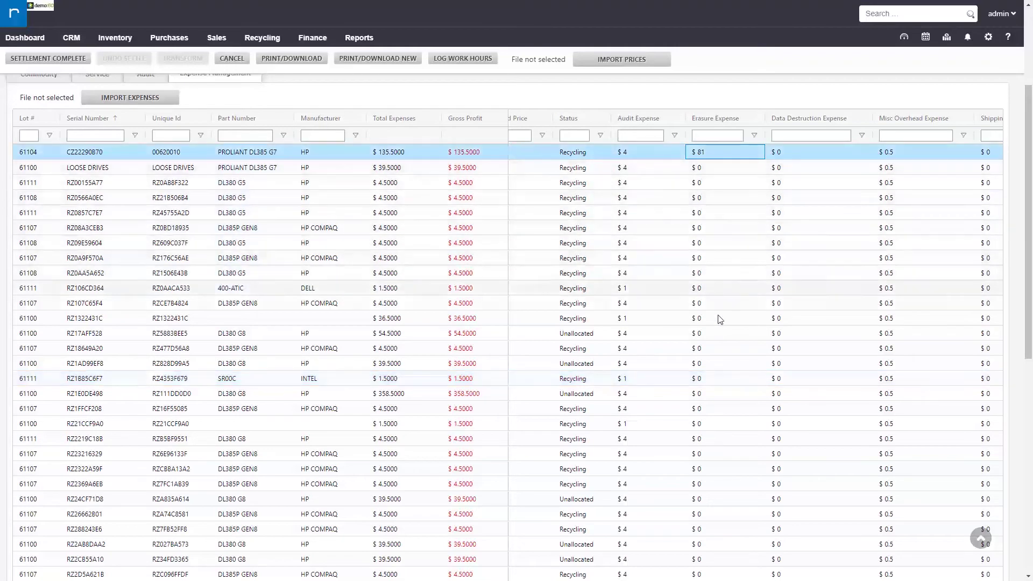
pyautogui.scroll(3, 722, 501)
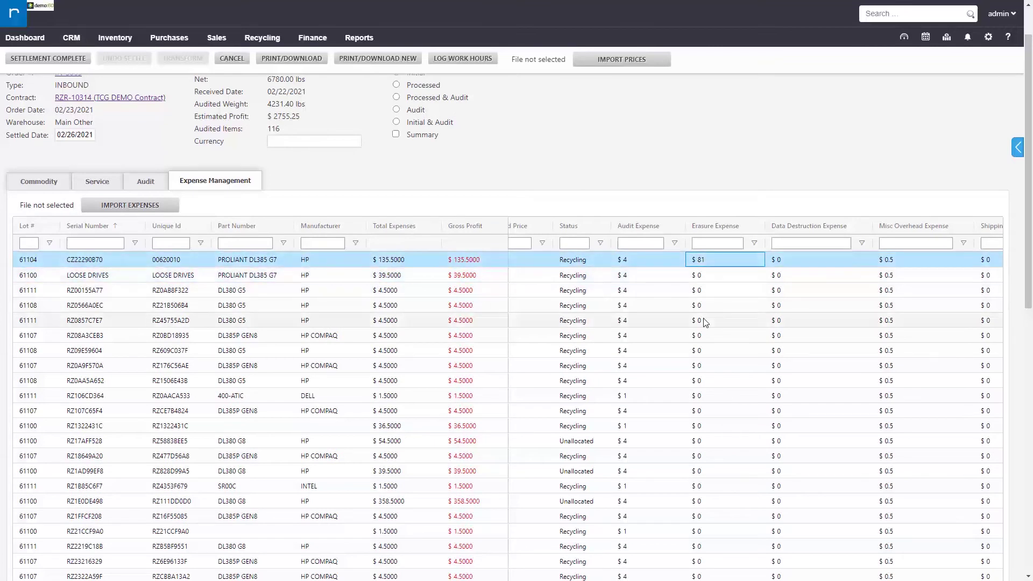
# Enter an Erasure Expense of 4 on each of the first five grid rows.
pyautogui.write('5')
pyautogui.press('Return')
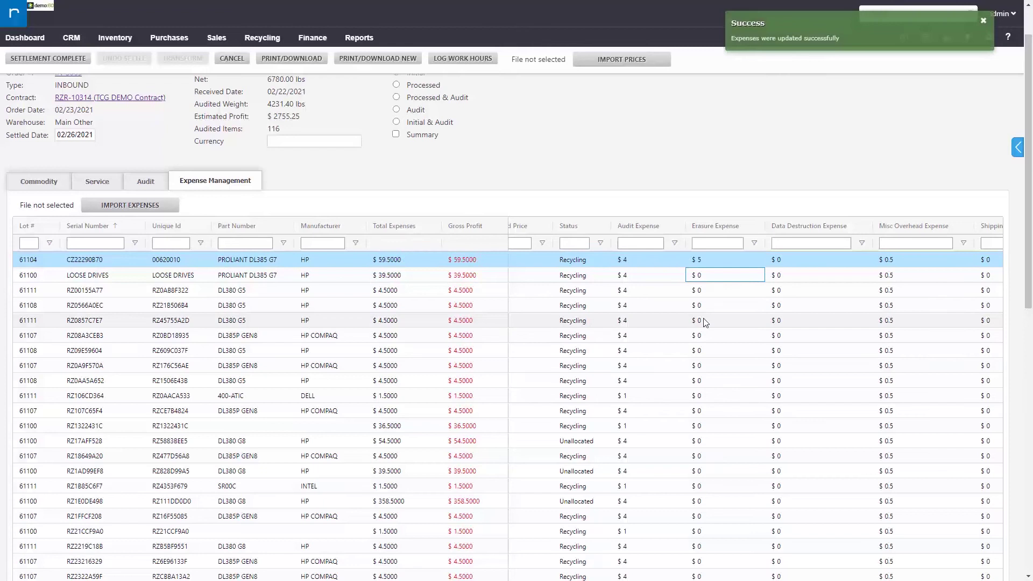
pyautogui.write('4')
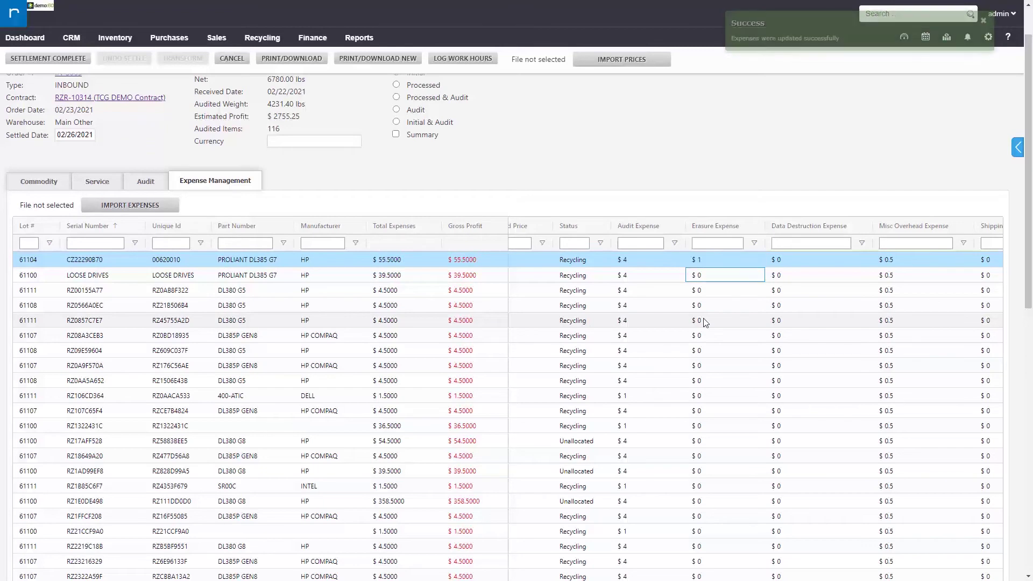
pyautogui.press('Return')
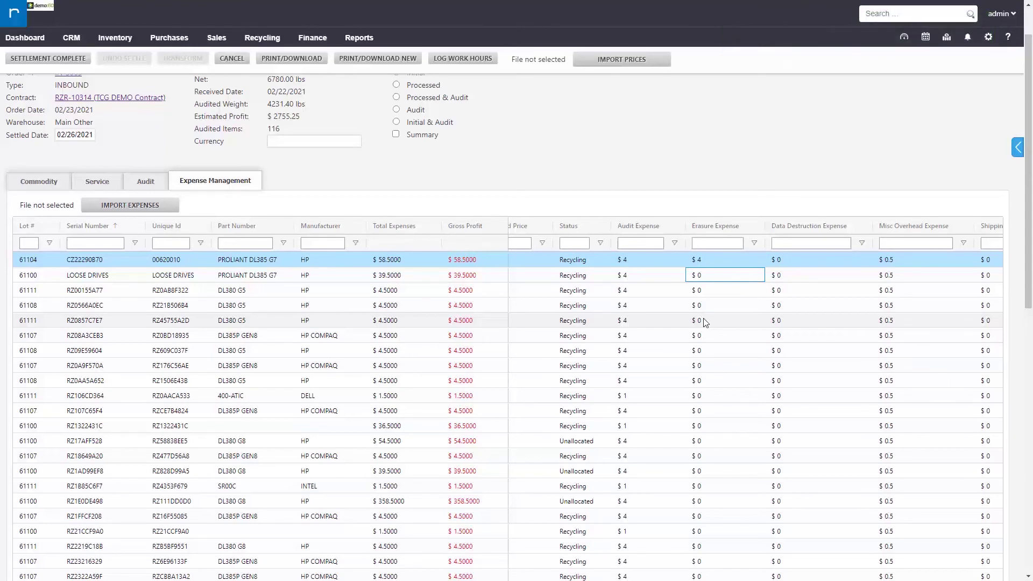
pyautogui.write('4')
pyautogui.press('Return')
pyautogui.write('4')
pyautogui.press('Return')
pyautogui.write('4')
pyautogui.press('Return')
pyautogui.write('4')
pyautogui.press('Return')
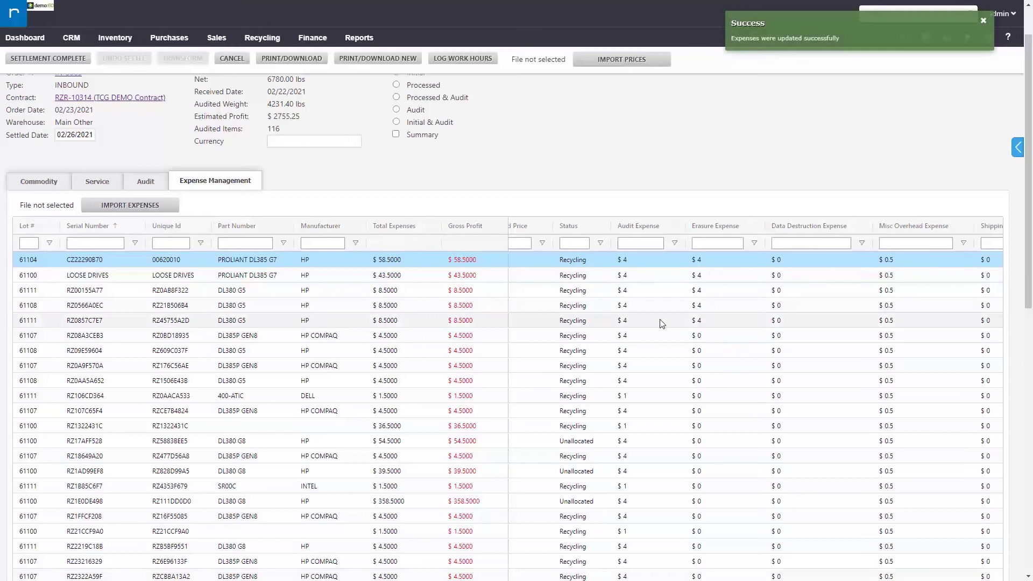
# Select the Shipping Expense cells down the grid, then clear that selection.
pyautogui.hscroll(3, 662, 256)
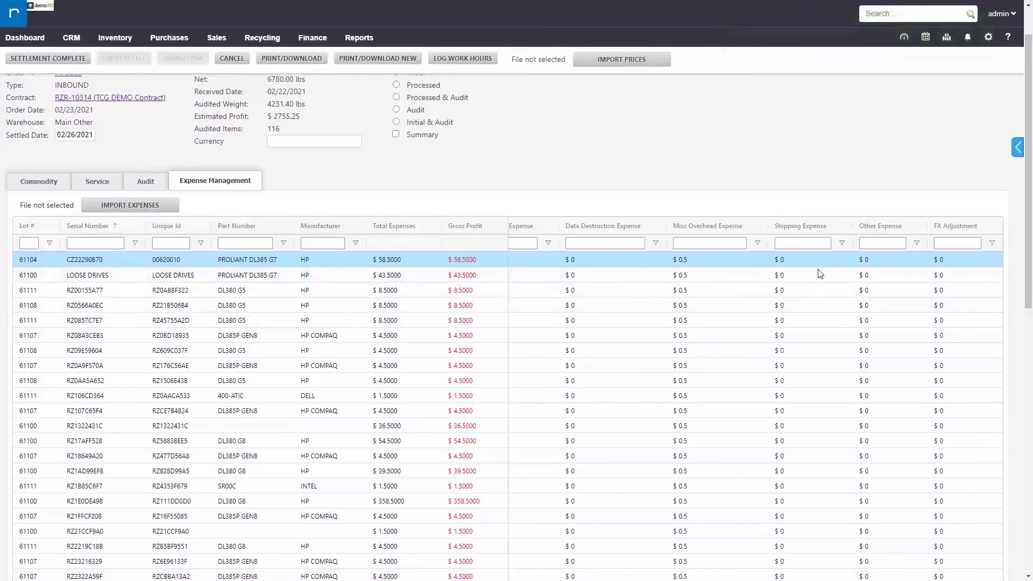
pyautogui.moveTo(807, 260); pyautogui.dragTo(811, 535)
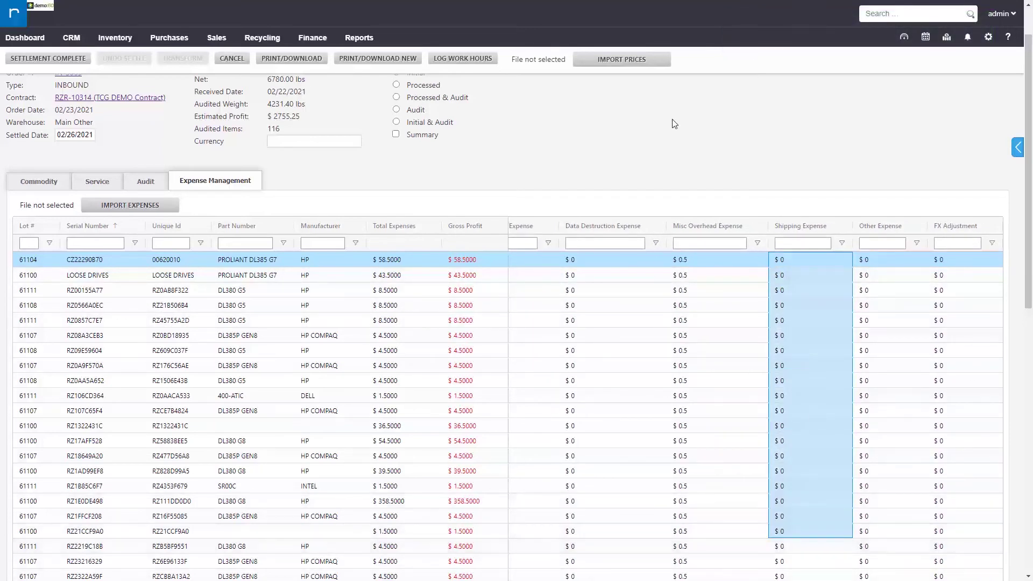
pyautogui.scroll(2, 672, 121)
pyautogui.moveTo(60, 85); pyautogui.dragTo(217, 99)
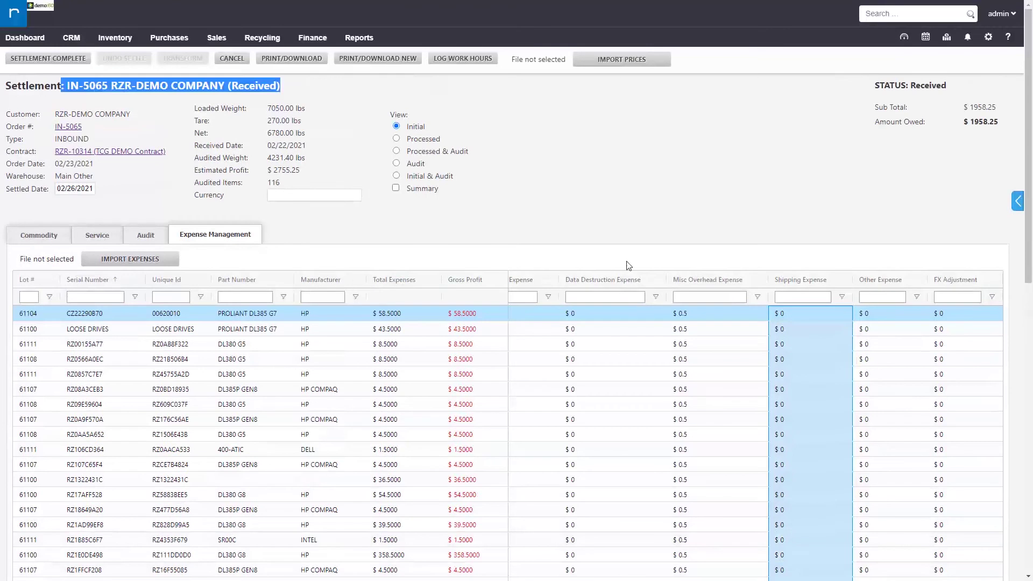
pyautogui.click(865, 192)
pyautogui.scroll(-2, 856, 178)
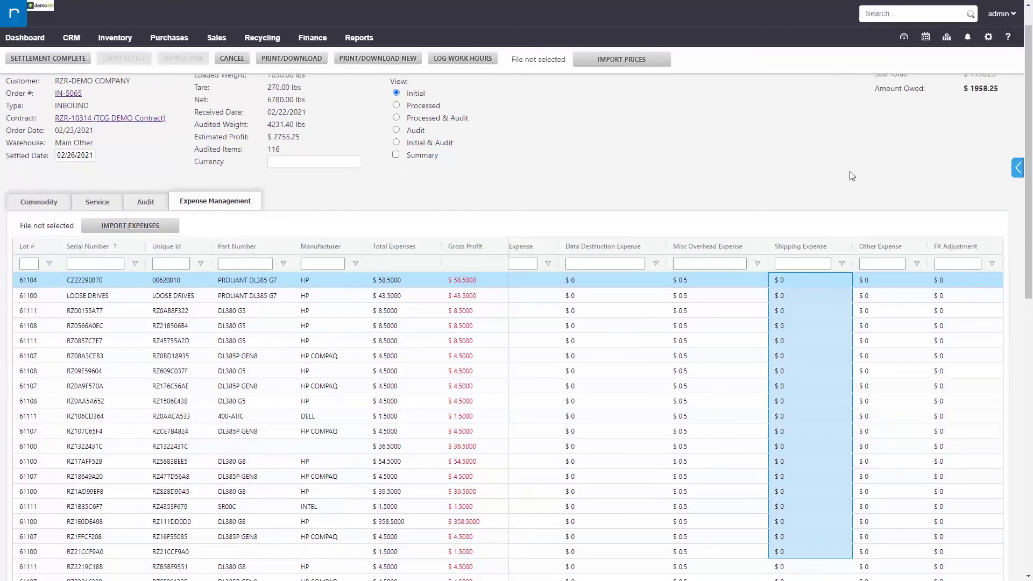
pyautogui.click(814, 208)
# Export the expense grid to Excel from the Shipping Expense column and open the downloaded workbook.
pyautogui.scroll(-4, 816, 269)
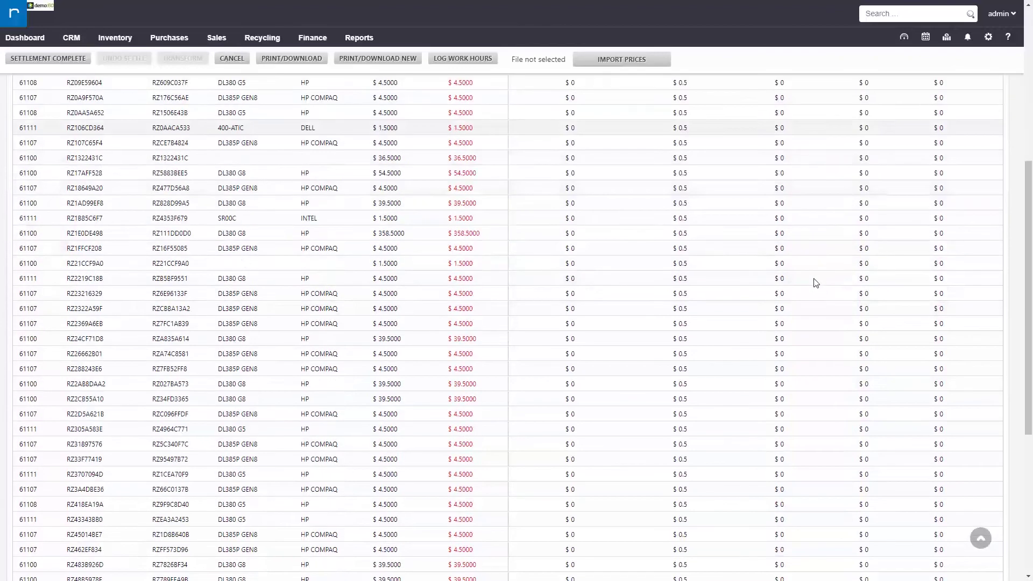
pyautogui.scroll(-5, 814, 282)
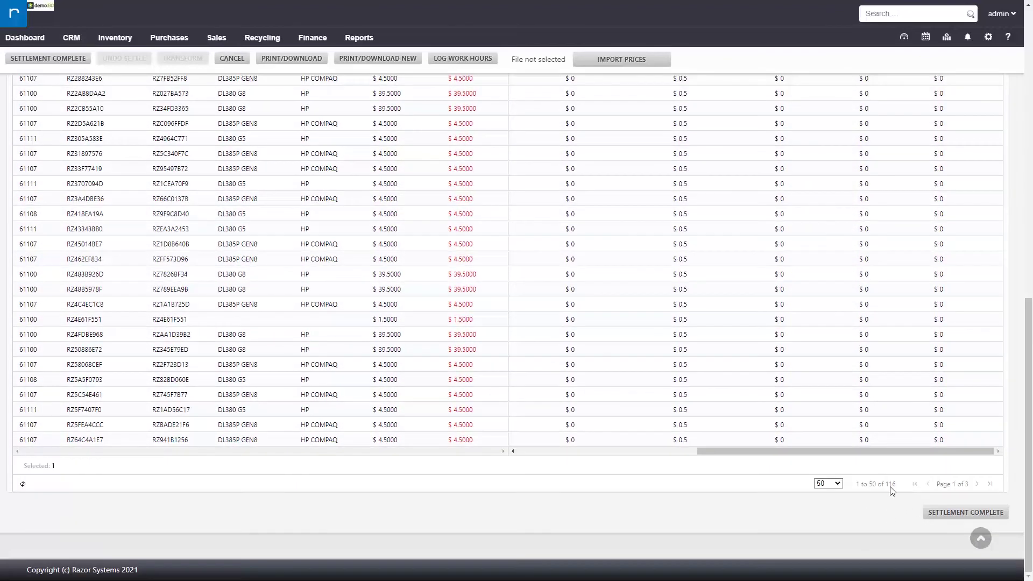
pyautogui.scroll(10, 885, 468)
pyautogui.moveTo(805, 320); pyautogui.dragTo(815, 580)
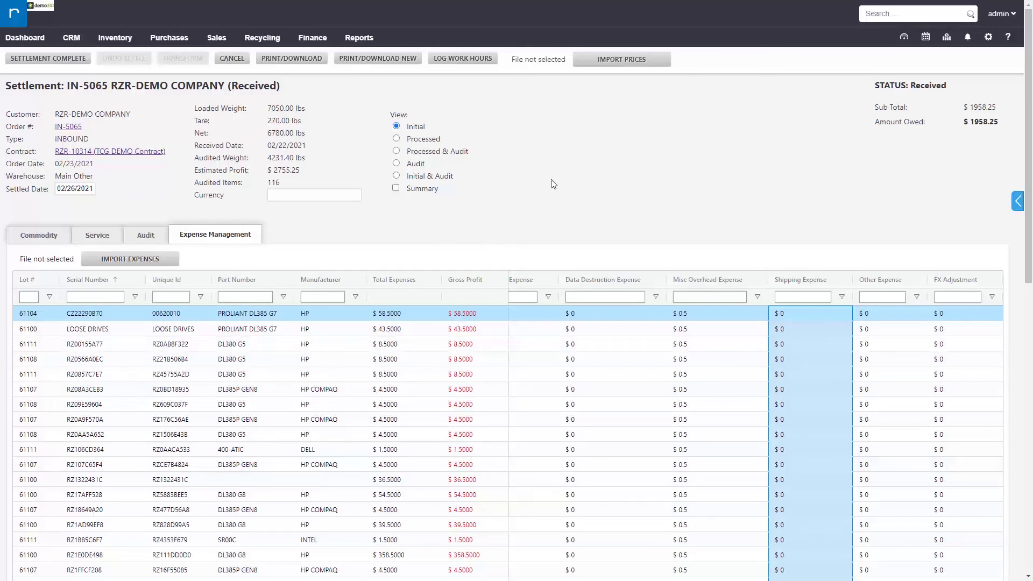
pyautogui.rightClick(485, 361)
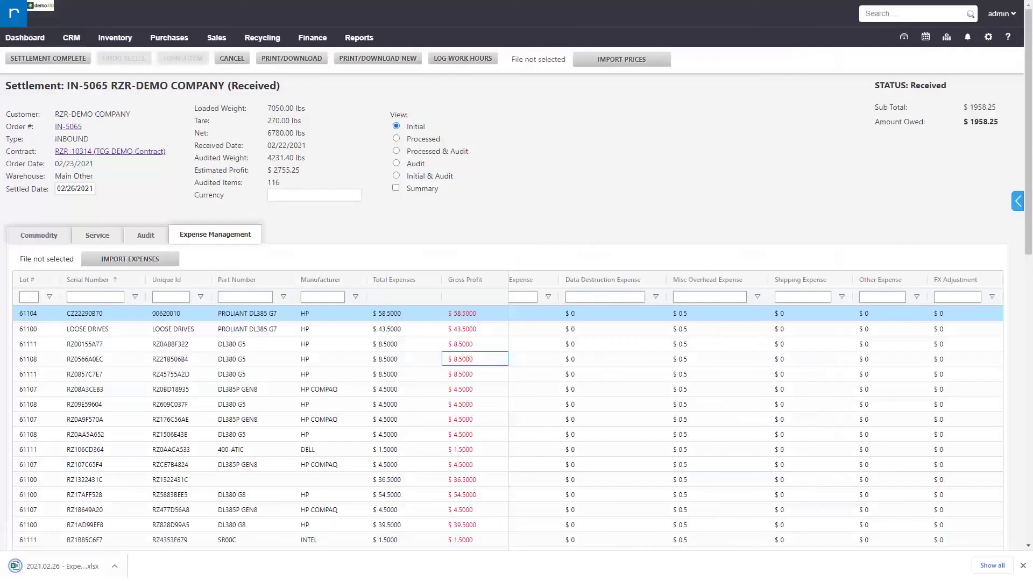
pyautogui.click(32, 566)
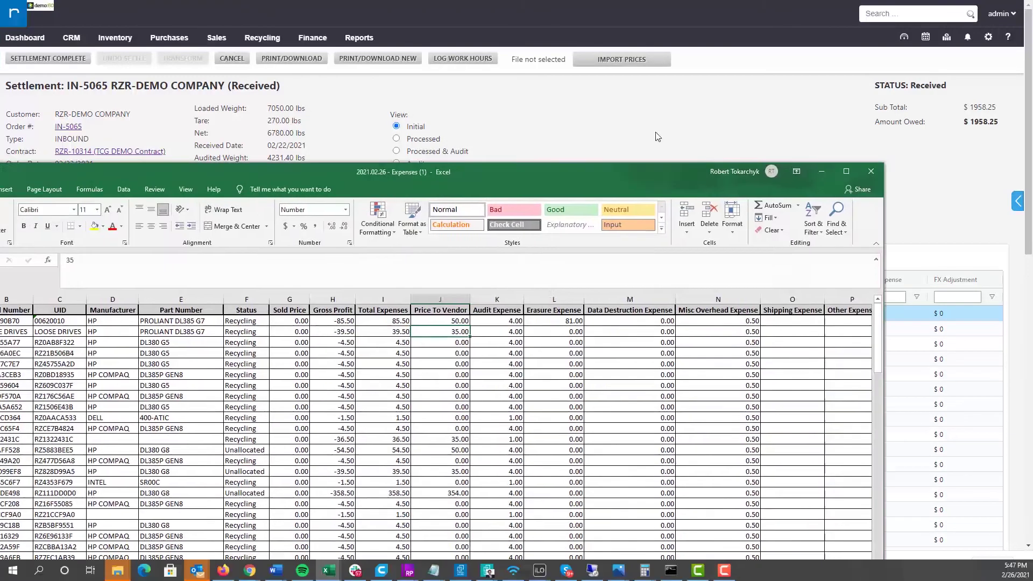
# Maximize the exported workbook and inspect cells in the Audit Expense and Erasure Expense columns.
pyautogui.doubleClick(657, 171)
pyautogui.click(571, 244)
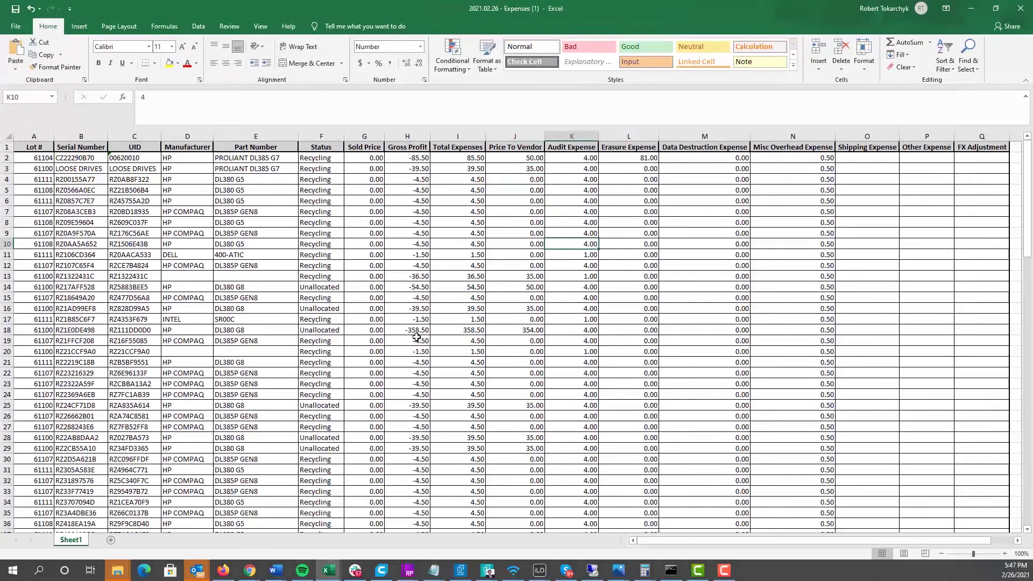
pyautogui.click(645, 291)
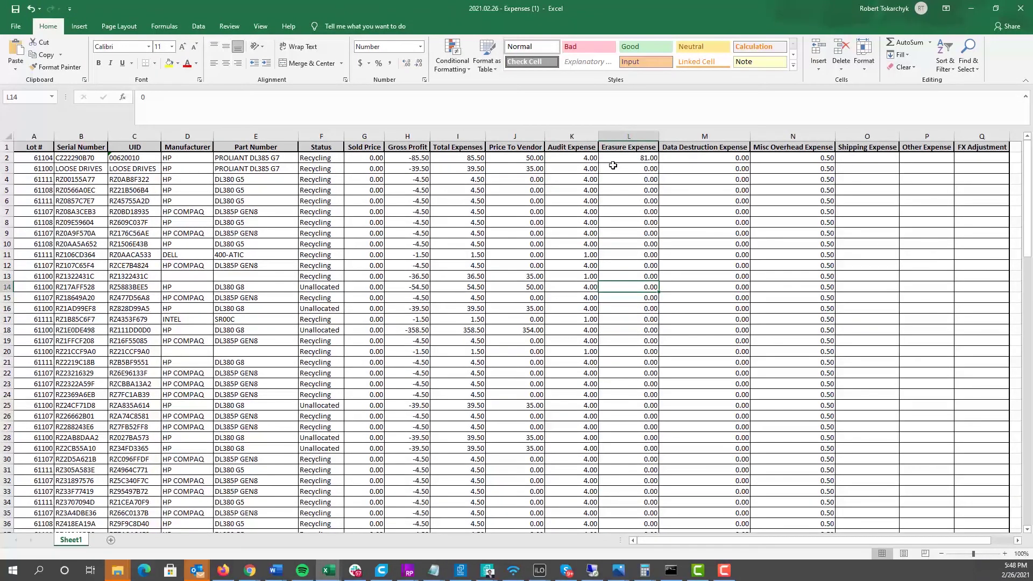
pyautogui.moveTo(568, 473); pyautogui.dragTo(592, 490)
pyautogui.click(603, 232)
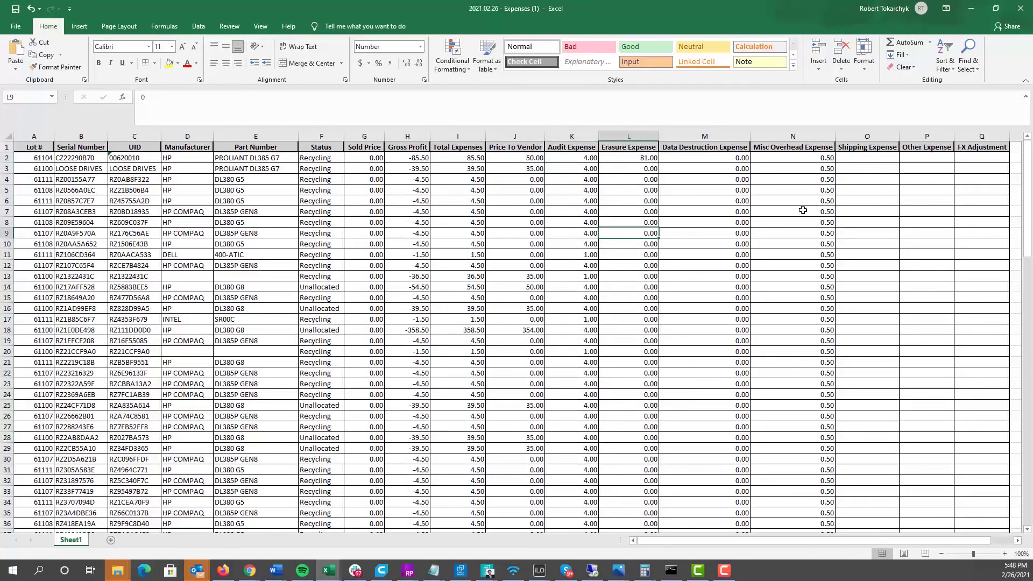
# Scroll right to the blank Shipping Expense column, select O2, then switch windows.
pyautogui.hscroll(3, 802, 209)
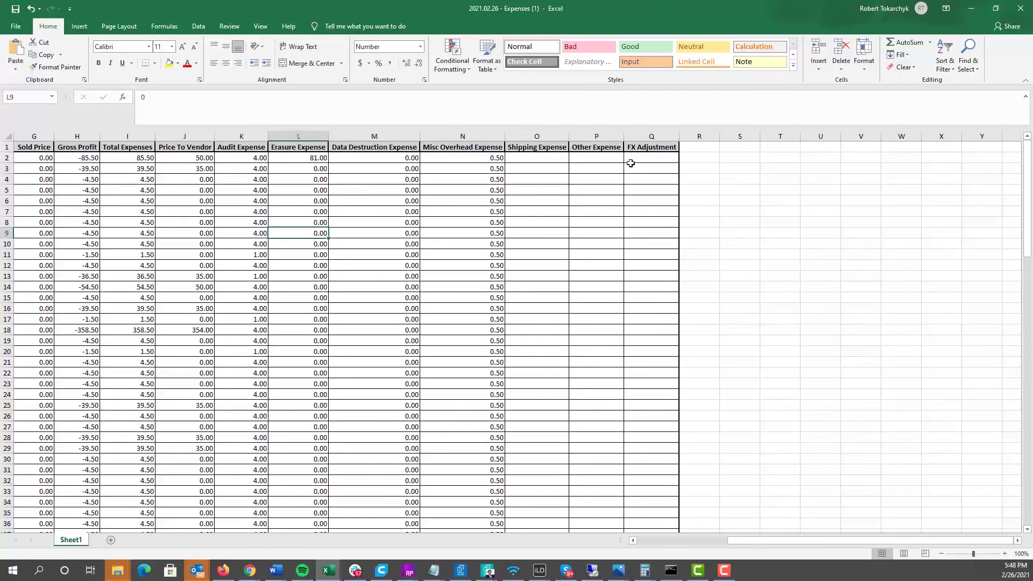
pyautogui.click(538, 158)
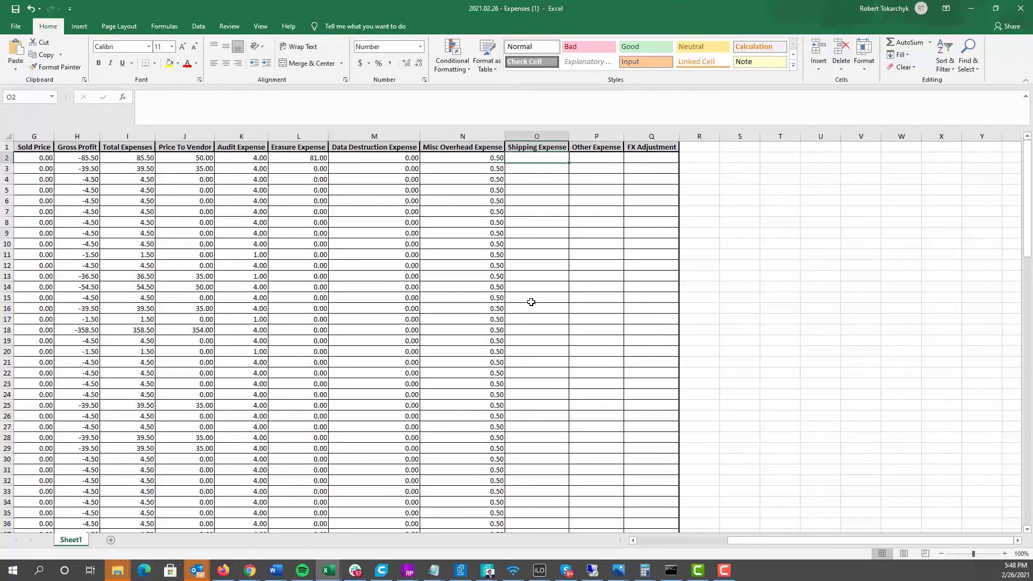
pyautogui.scroll(-20, 531, 302)
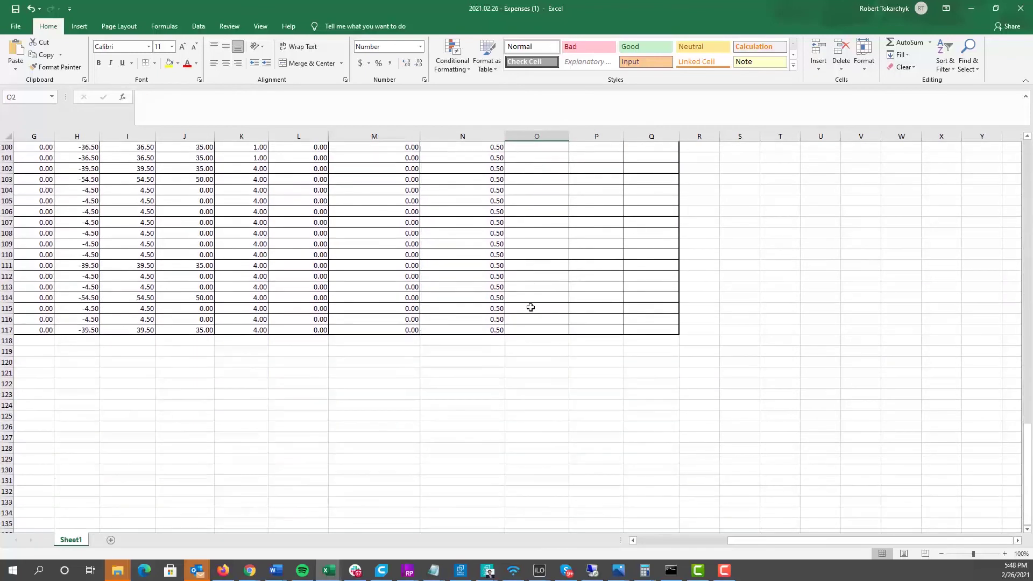
pyautogui.scroll(20, 528, 311)
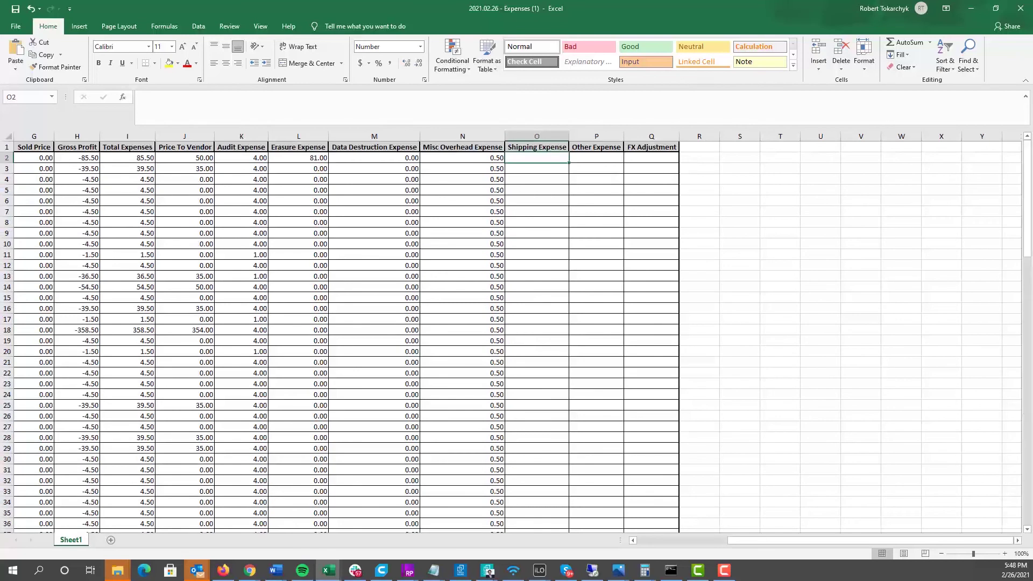
pyautogui.click(488, 572)
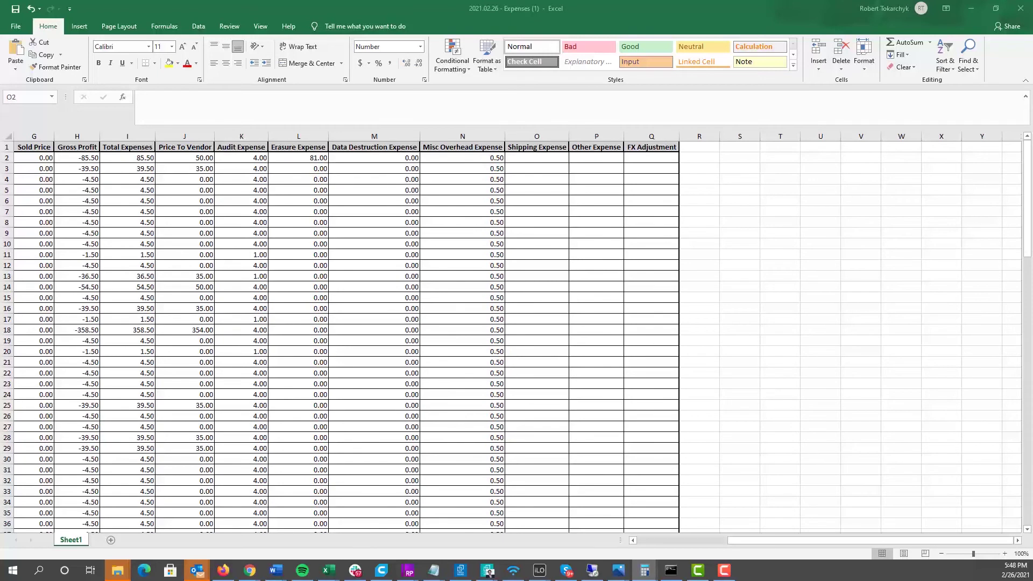
# Enter 4.31 in O2 and fill it down the whole Shipping Expense column.
pyautogui.click(546, 159)
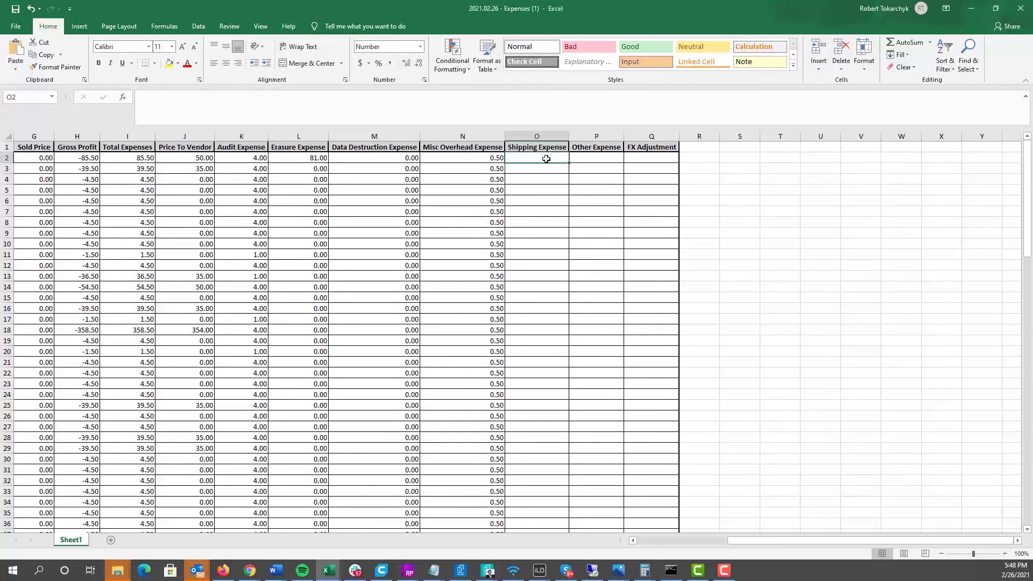
pyautogui.write('4.31')
pyautogui.hotkey('ctrl', 'Return')
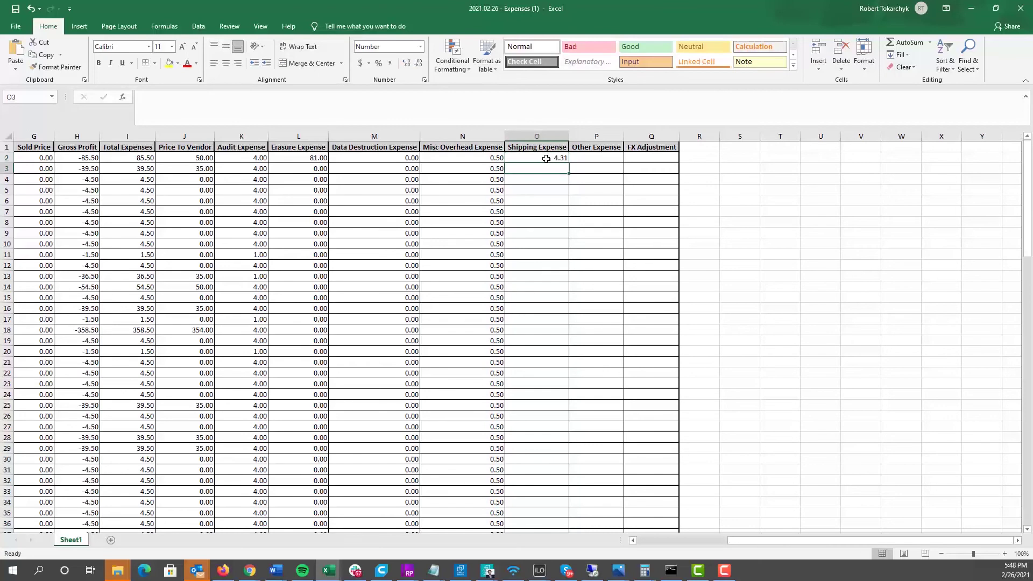
pyautogui.hotkey('ctrl', 'c')
pyautogui.click(547, 168)
pyautogui.hotkey('ctrl', 'v')
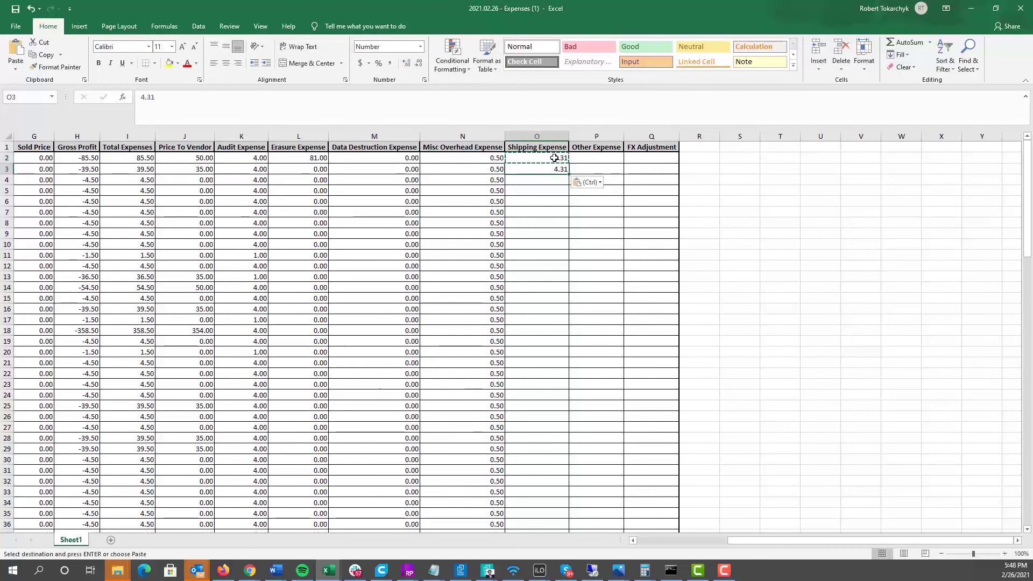
pyautogui.moveTo(546, 158); pyautogui.dragTo(559, 170)
pyautogui.doubleClick(570, 174)
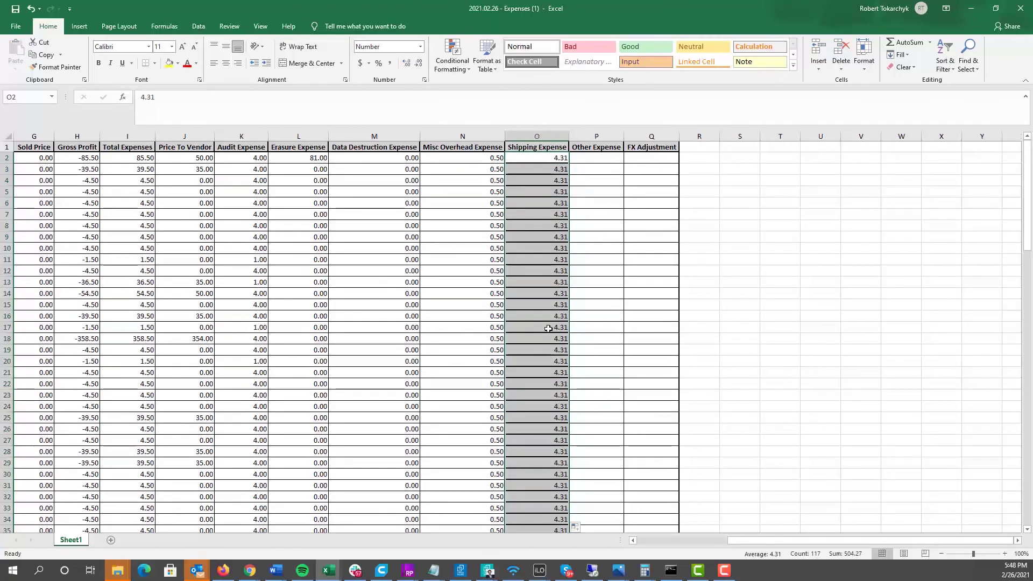
# Select the empty Other Expense cells P2:P28, then clear the selection.
pyautogui.moveTo(615, 154); pyautogui.dragTo(597, 452)
pyautogui.hscroll(-3, 626, 291)
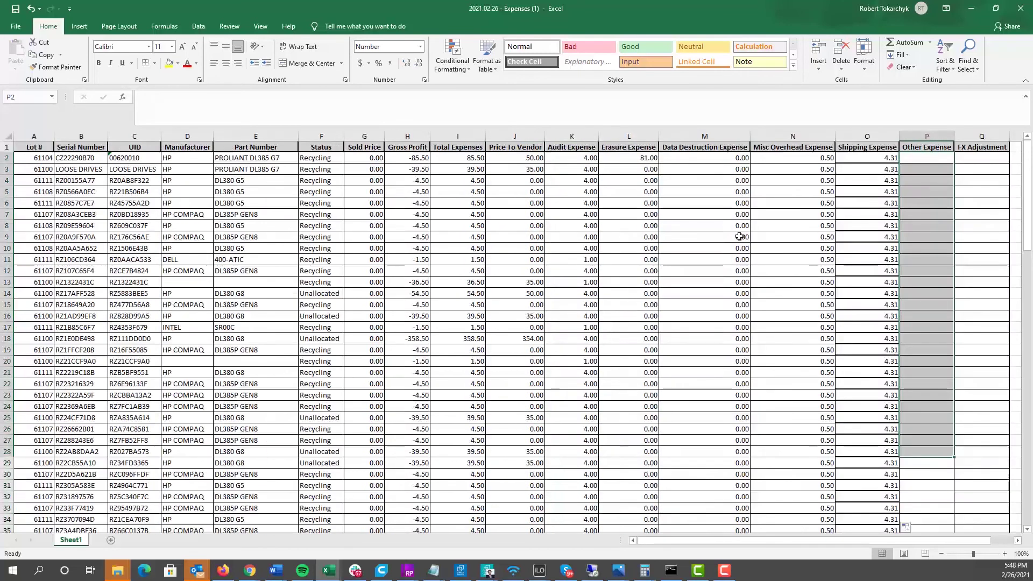
pyautogui.click(738, 158)
pyautogui.click(680, 225)
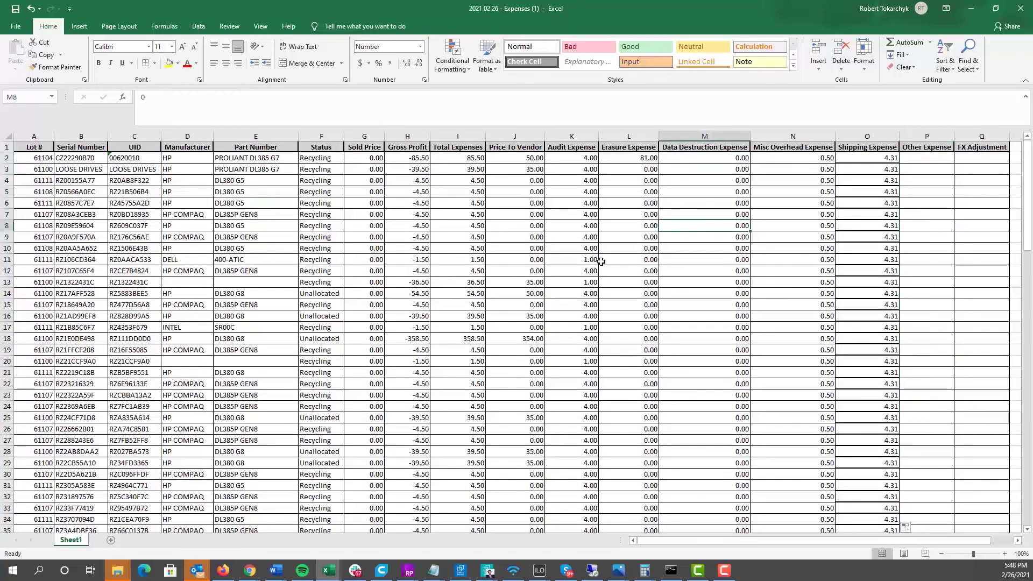
# Enter Price To Vendor 50 in J4 and 35 in J5 and J6, check Gross Profit, then restore the Excel window.
pyautogui.moveTo(508, 157); pyautogui.dragTo(503, 485)
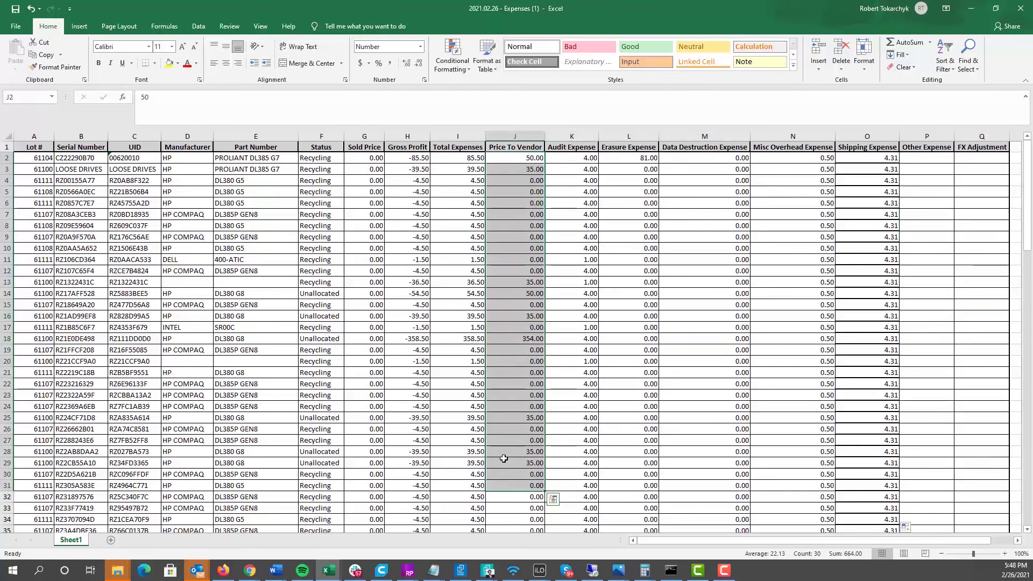
pyautogui.click(291, 159)
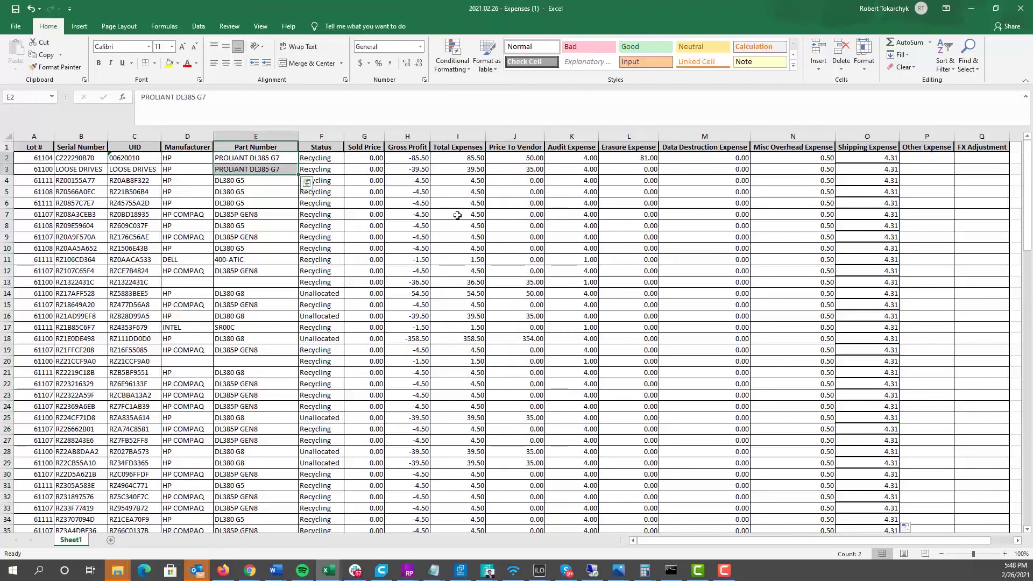
pyautogui.click(538, 179)
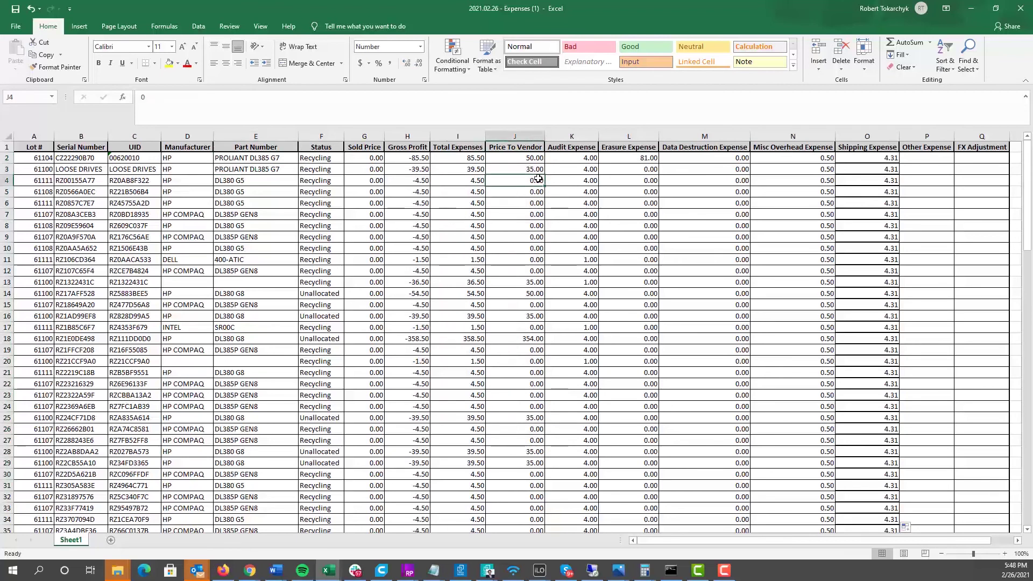
pyautogui.write('50')
pyautogui.press('Return')
pyautogui.write('35')
pyautogui.press('Return')
pyautogui.write('35')
pyautogui.press('Return')
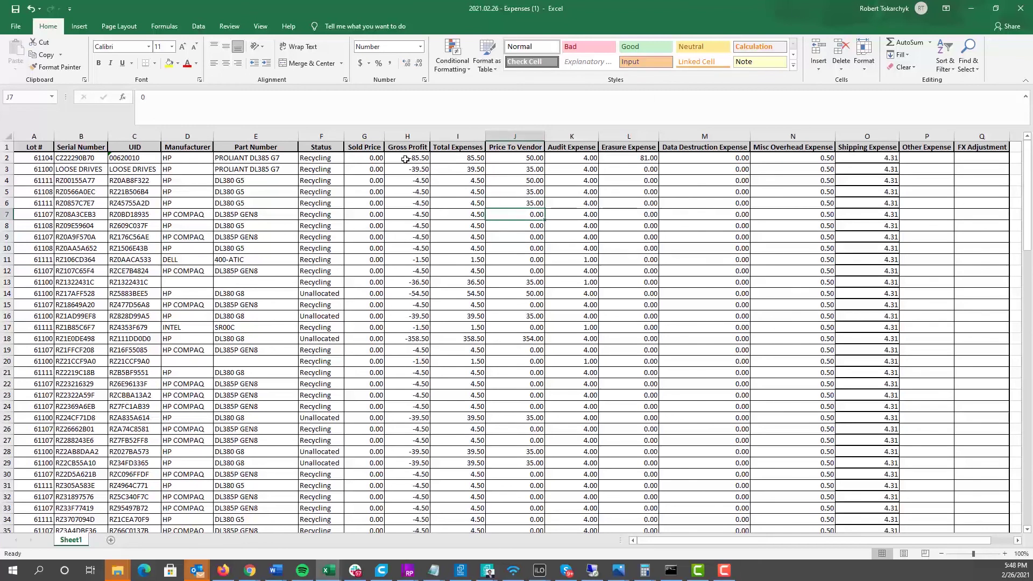
pyautogui.moveTo(406, 158); pyautogui.dragTo(409, 203)
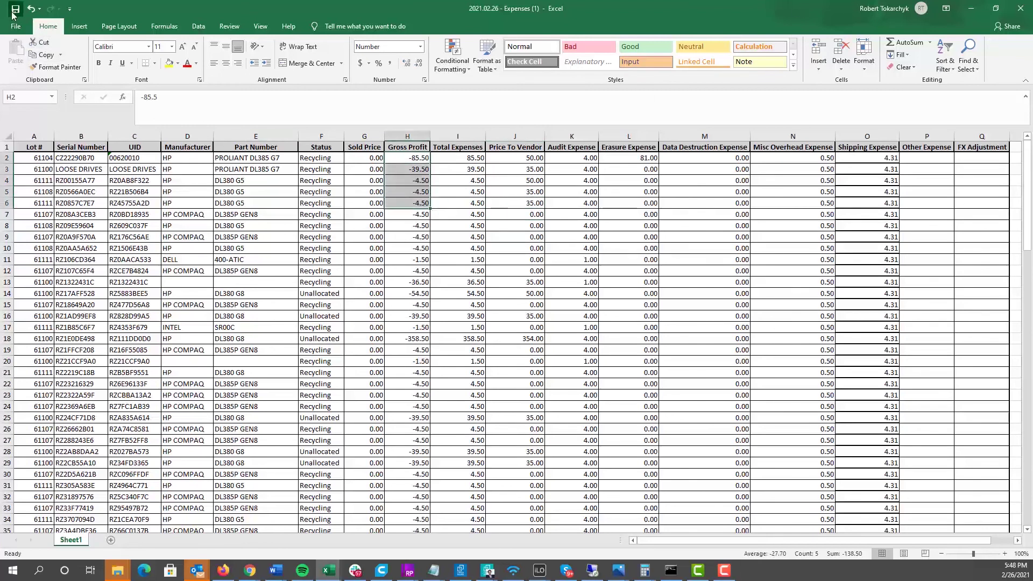
pyautogui.press('super+Down')
pyautogui.press('super+Down')
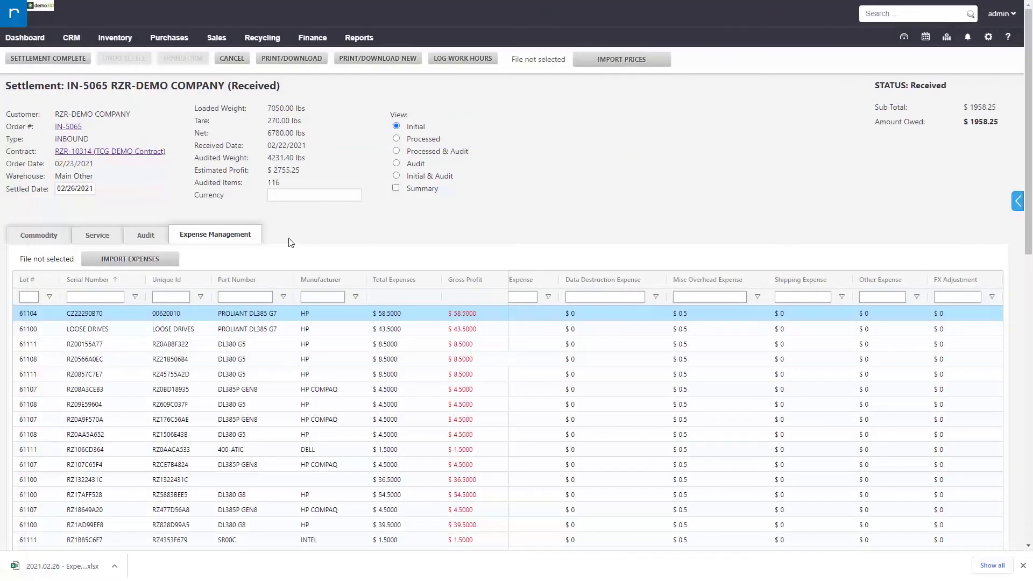
# Choose 2021.02.26 - Expenses (1).xlsx under IMPORT EXPENSES and confirm the import.
pyautogui.click(132, 260)
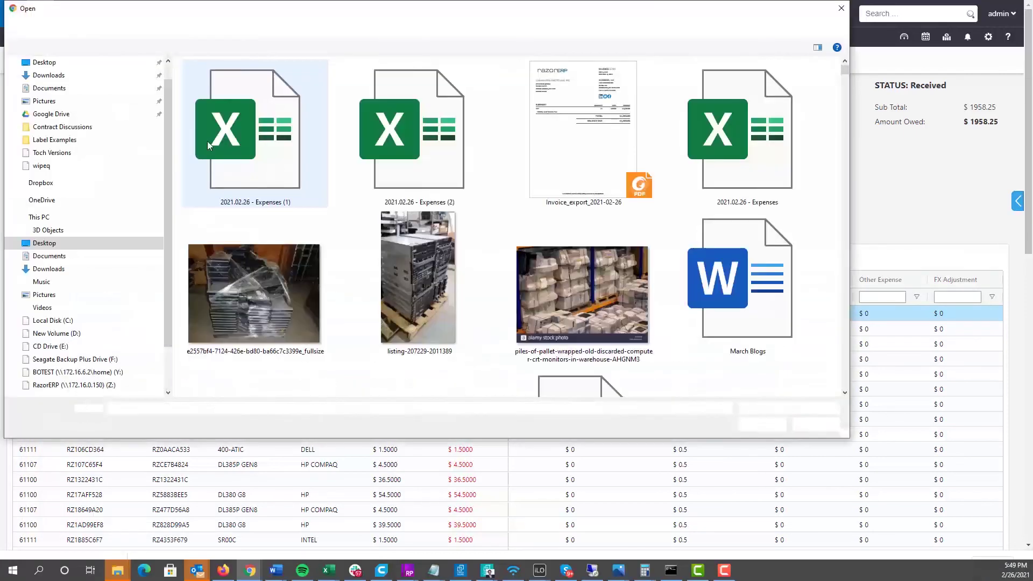
pyautogui.doubleClick(230, 105)
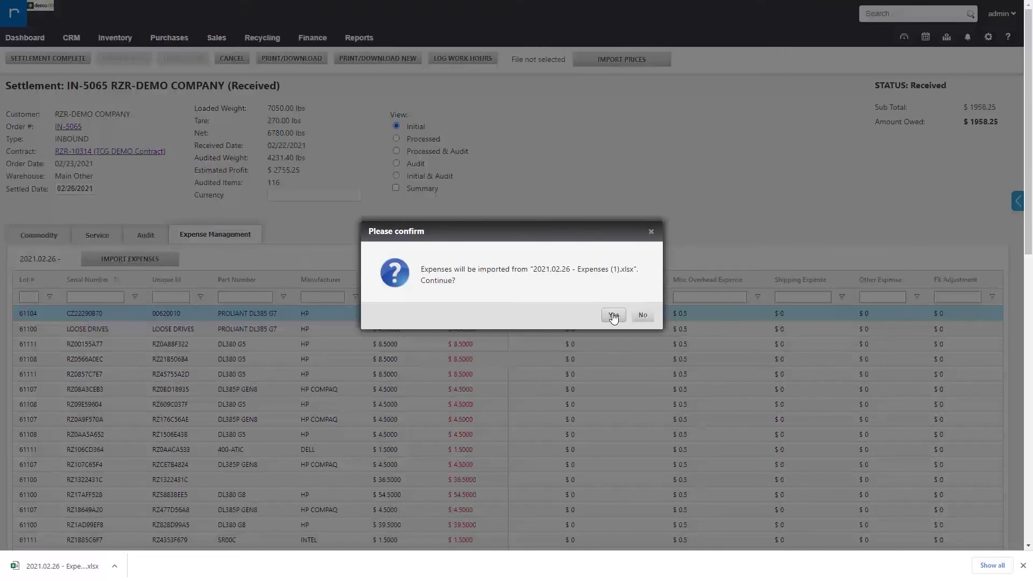
pyautogui.click(613, 316)
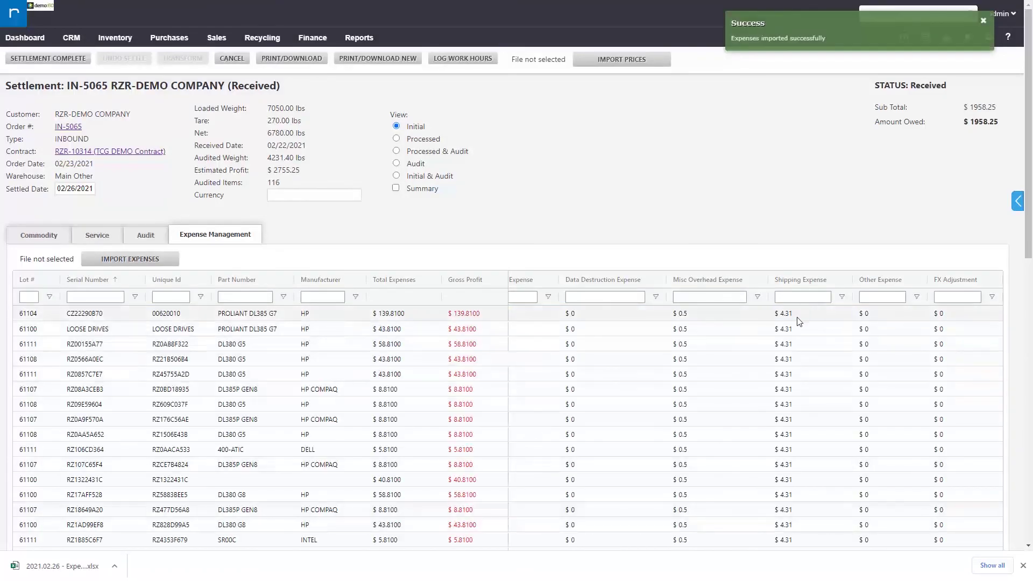
# Review the imported $4.31 Shipping Expense values down the grid.
pyautogui.moveTo(786, 313); pyautogui.dragTo(799, 540)
pyautogui.scroll(-4, 799, 515)
pyautogui.moveTo(832, 128); pyautogui.dragTo(819, 488)
pyautogui.hscroll(-5, 805, 383)
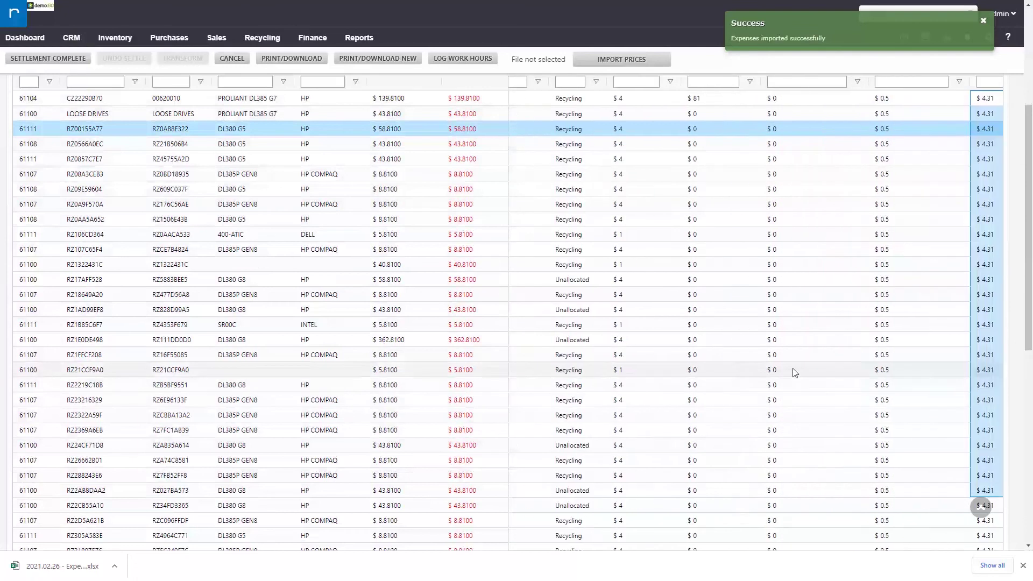
pyautogui.scroll(4, 517, 353)
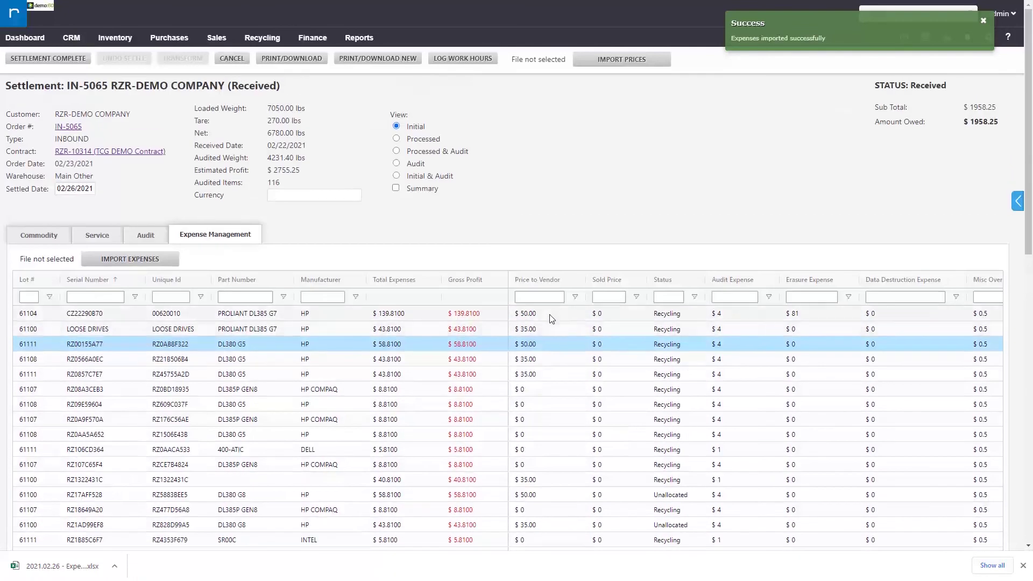
# Check the new Price to Vendor and Total Expenses for lots 61104 and 61100, plus the recalculated Gross Profit.
pyautogui.moveTo(550, 314)
pyautogui.mouseDown()
pyautogui.moveTo(545, 335)
pyautogui.moveTo(544, 314)
pyautogui.mouseUp()
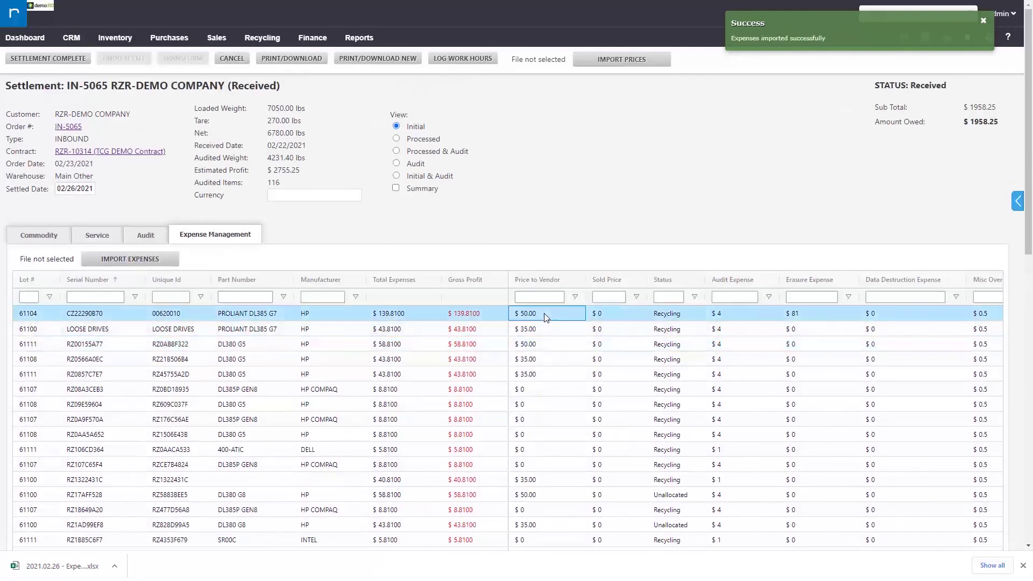
pyautogui.click(393, 326)
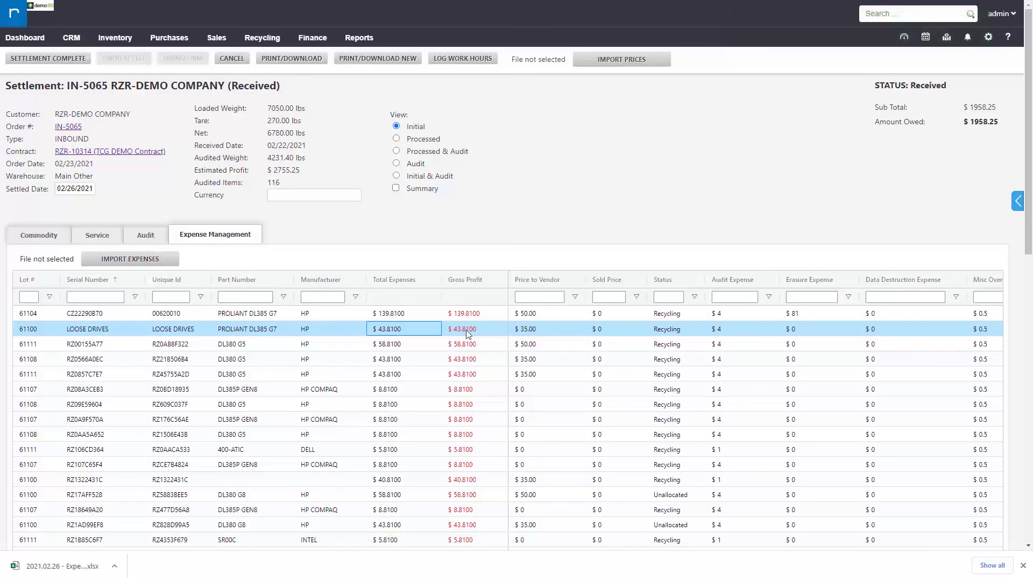
pyautogui.click(576, 334)
pyautogui.click(727, 334)
pyautogui.hscroll(2, 960, 327)
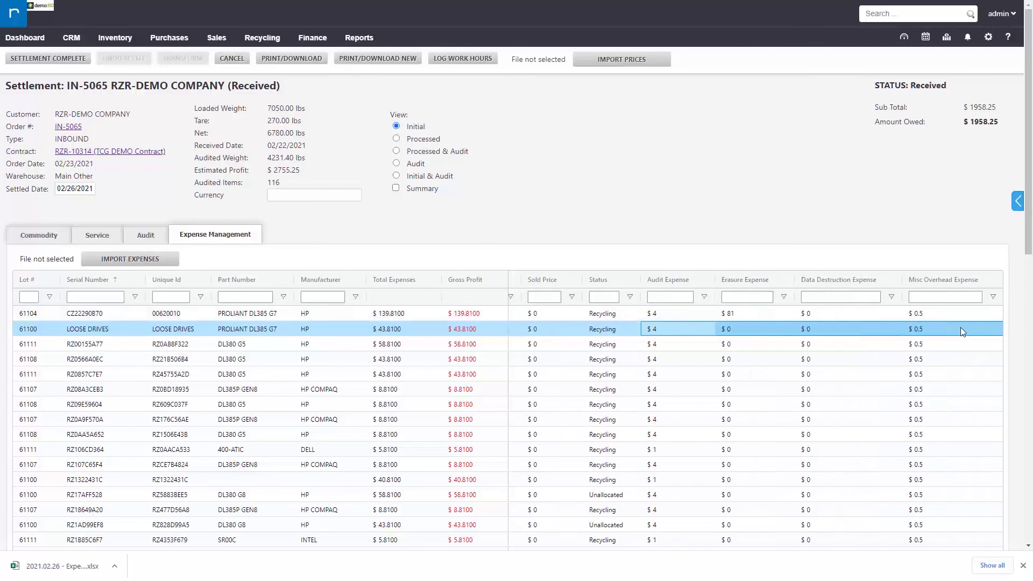
pyautogui.click(397, 332)
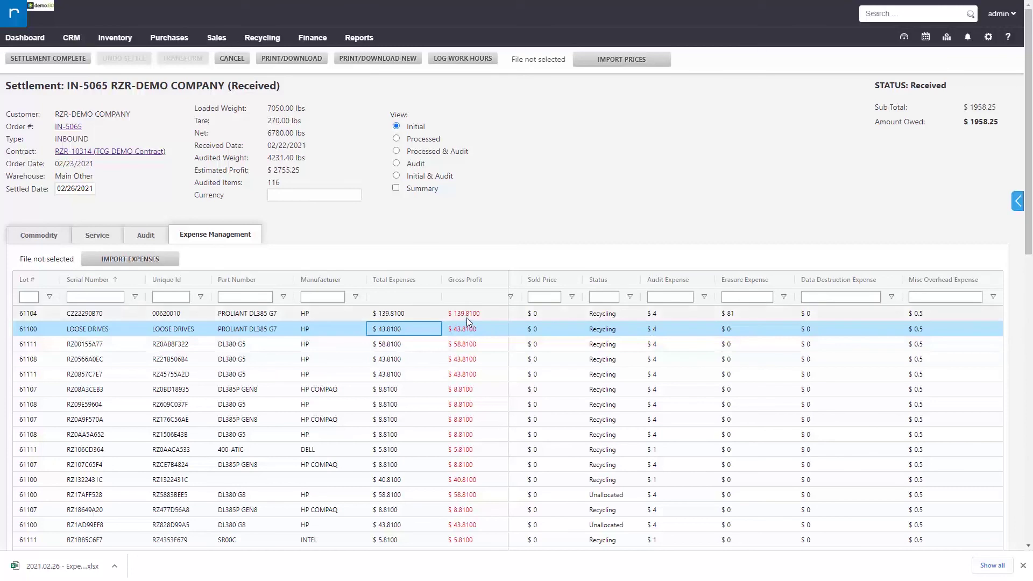
pyautogui.moveTo(467, 317); pyautogui.dragTo(471, 526)
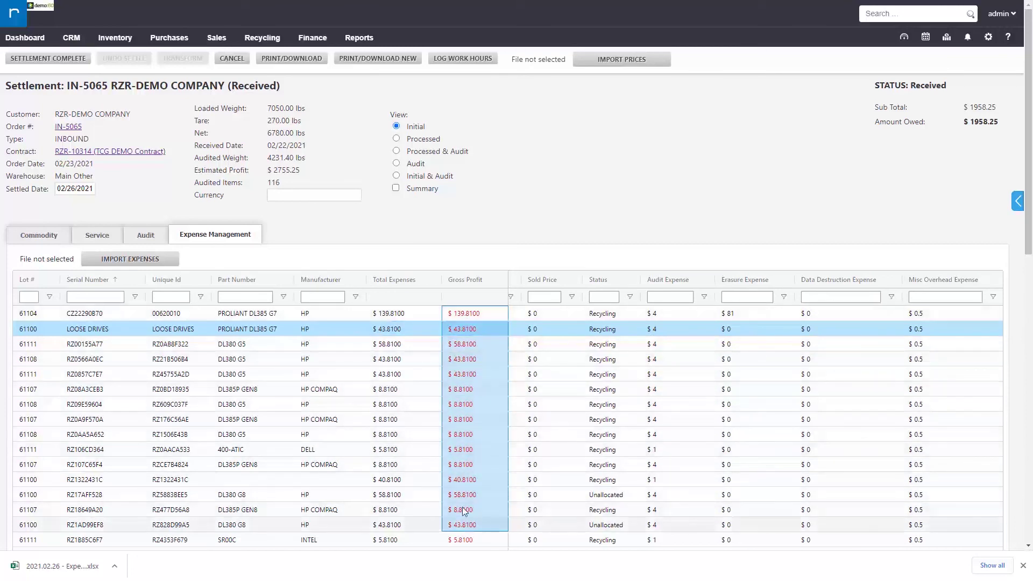
pyautogui.scroll(-1, 463, 481)
pyautogui.moveTo(486, 263); pyautogui.dragTo(487, 502)
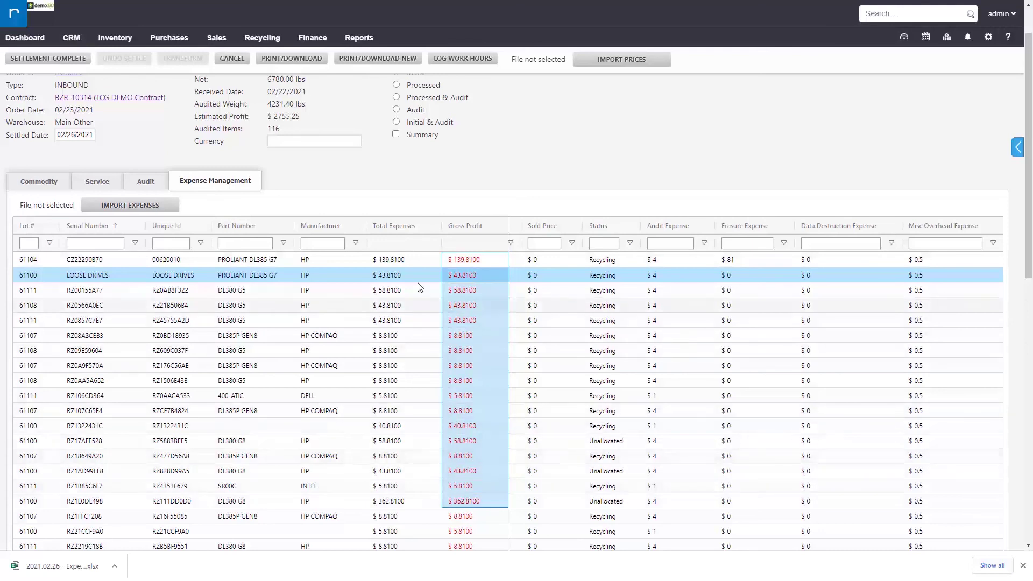